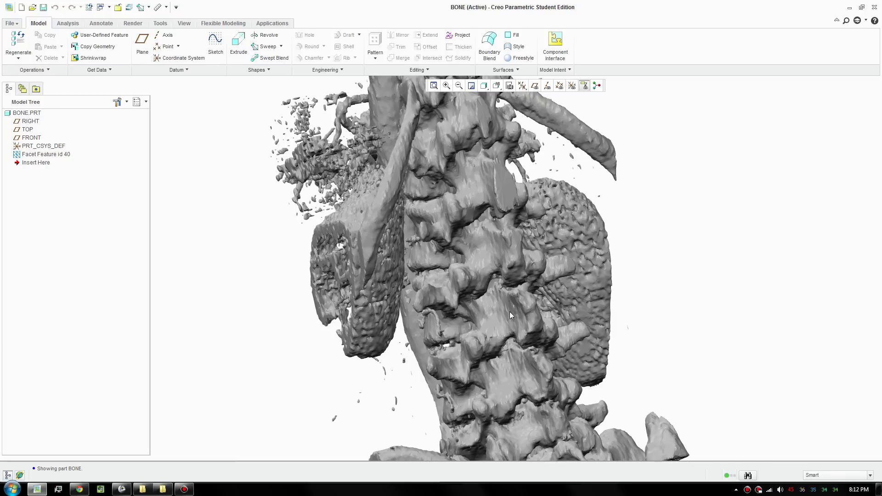
# Step: Inspect the BONE spine model in Creo from several angles, then switch to the empty 3D Slicer scene
pyautogui.moveTo(509, 311)
pyautogui.mouseDown(button='middle')
pyautogui.moveTo(422, 309)
pyautogui.moveTo(524, 302)
pyautogui.moveTo(491, 303)
pyautogui.moveTo(513, 319)
pyautogui.moveTo(491, 301)
pyautogui.moveTo(428, 303)
pyautogui.moveTo(522, 309)
pyautogui.moveTo(510, 315)
pyautogui.moveTo(474, 314)
pyautogui.moveTo(545, 301)
pyautogui.moveTo(509, 309)
pyautogui.mouseUp(button='middle')
pyautogui.click(535, 317)
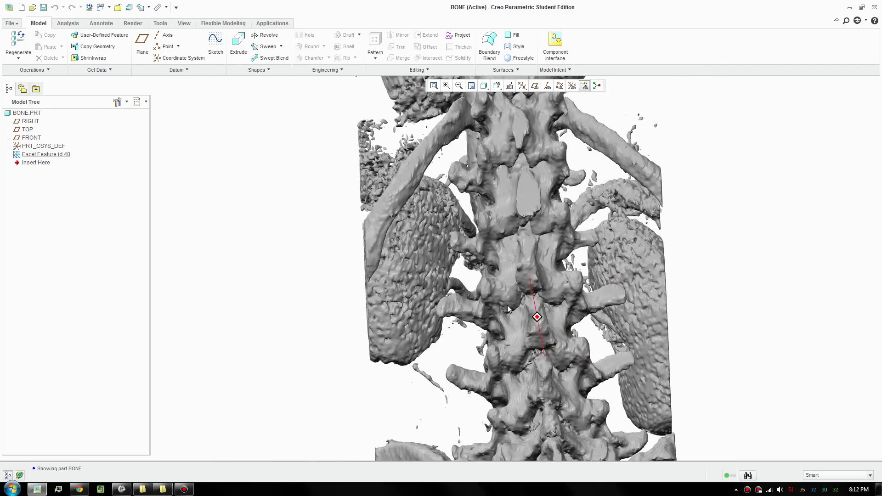
pyautogui.click(121, 489)
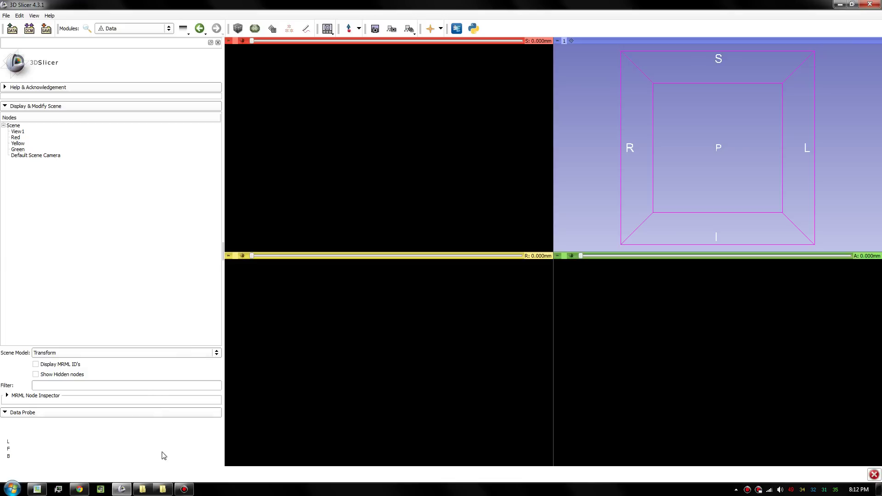
# Step: Drag the DEF FOIE ART. - 107198 folder from CT10 ponction foie onto Slicer's 3D view
pyautogui.click(163, 490)
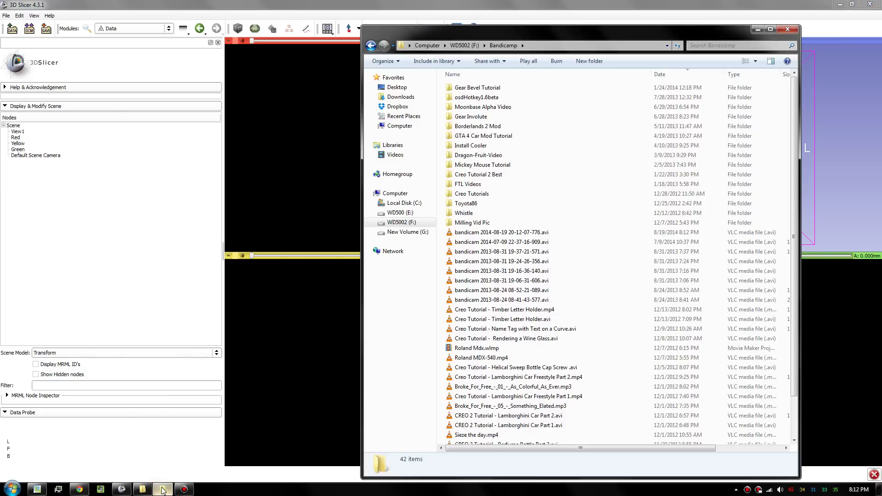
pyautogui.click(162, 490)
pyautogui.click(143, 490)
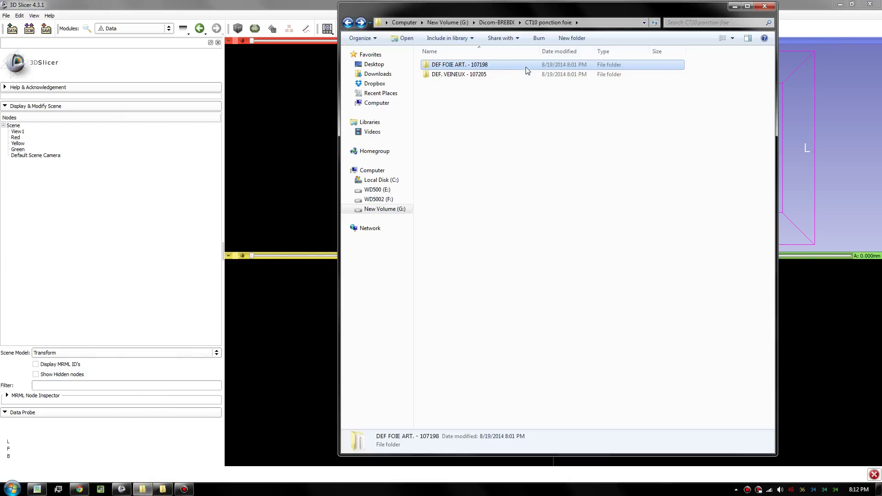
pyautogui.doubleClick(478, 66)
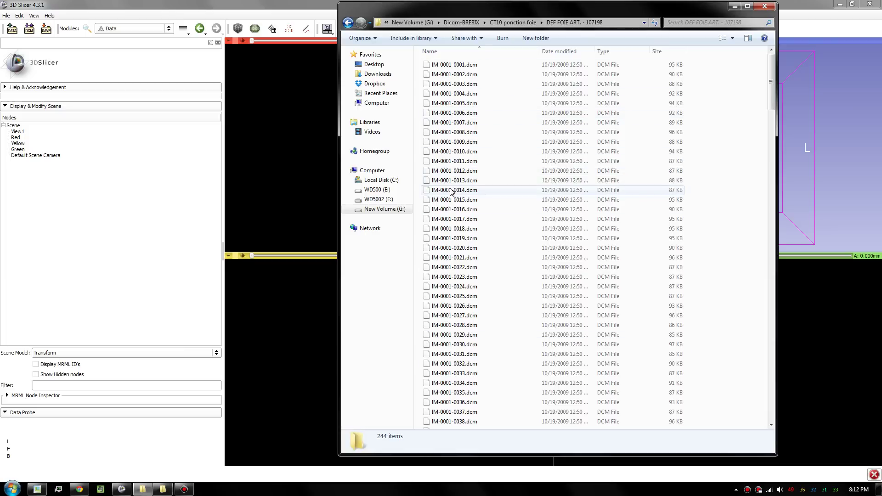
pyautogui.click(348, 23)
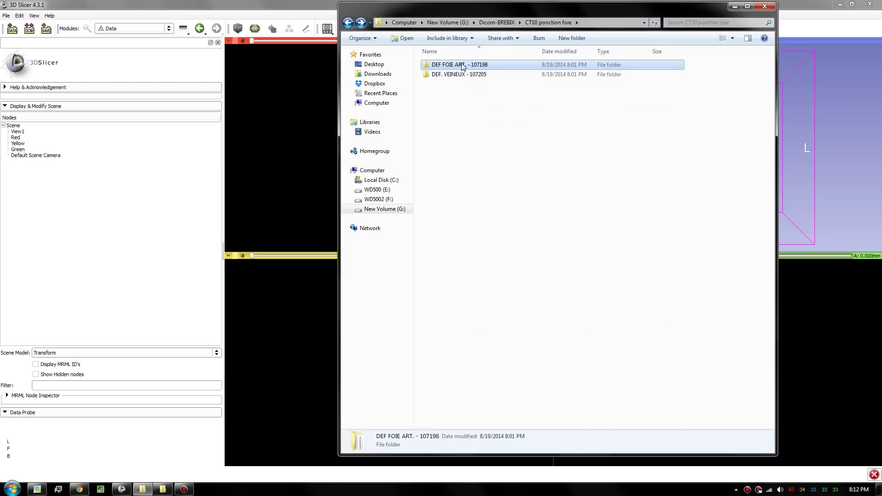
pyautogui.moveTo(462, 66); pyautogui.dragTo(630, 146)
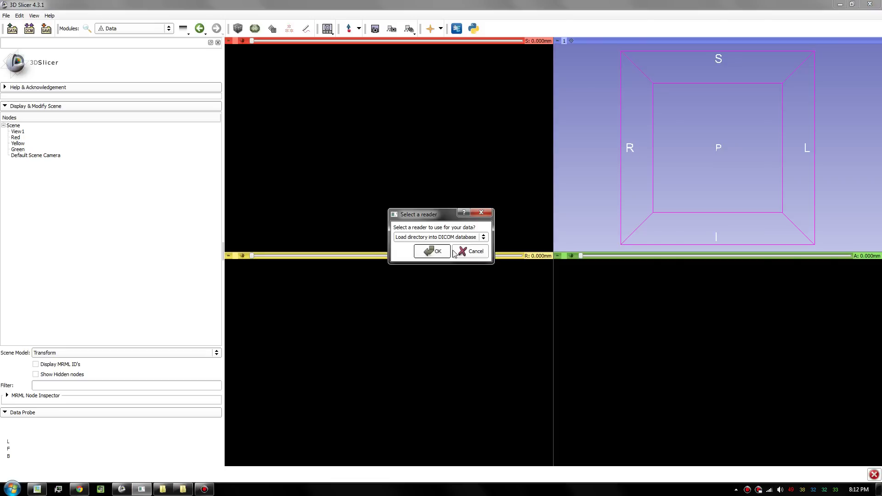
# Step: Import DEF FOIE ART. into the DICOM database and load it from BREBIX > CT10 ponction foie
pyautogui.click(432, 252)
pyautogui.click(299, 265)
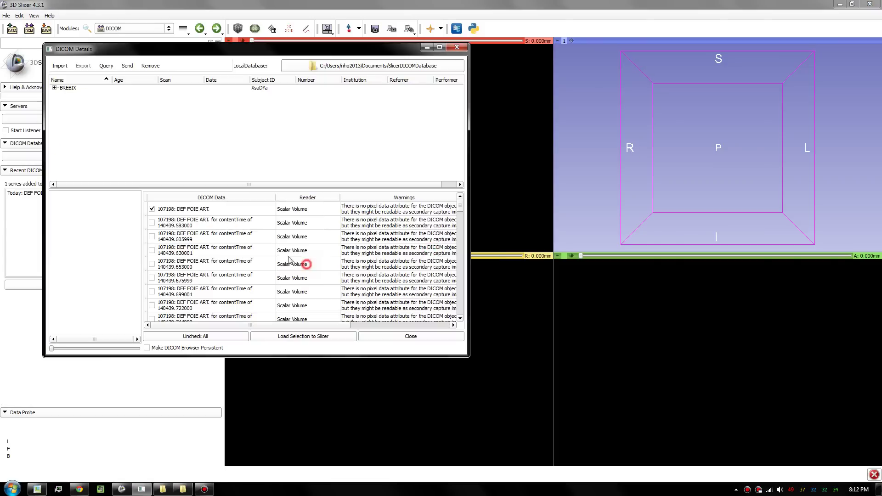
pyautogui.click(54, 88)
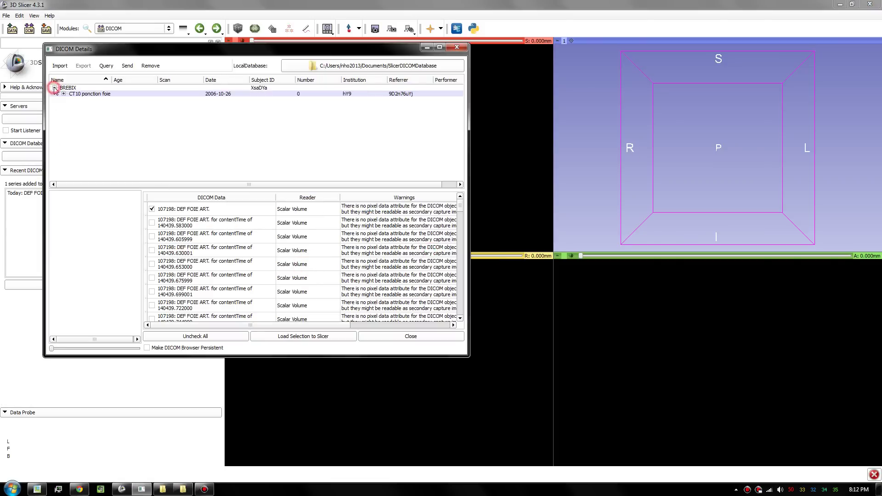
pyautogui.click(64, 94)
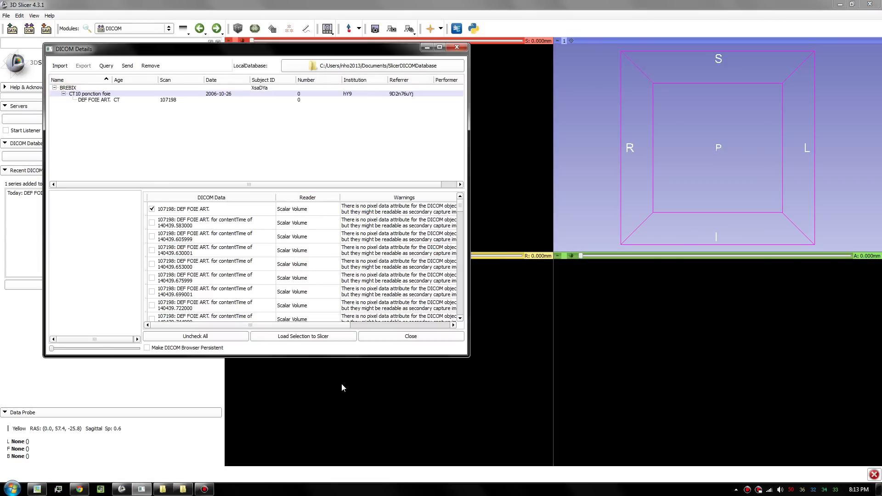
pyautogui.click(305, 337)
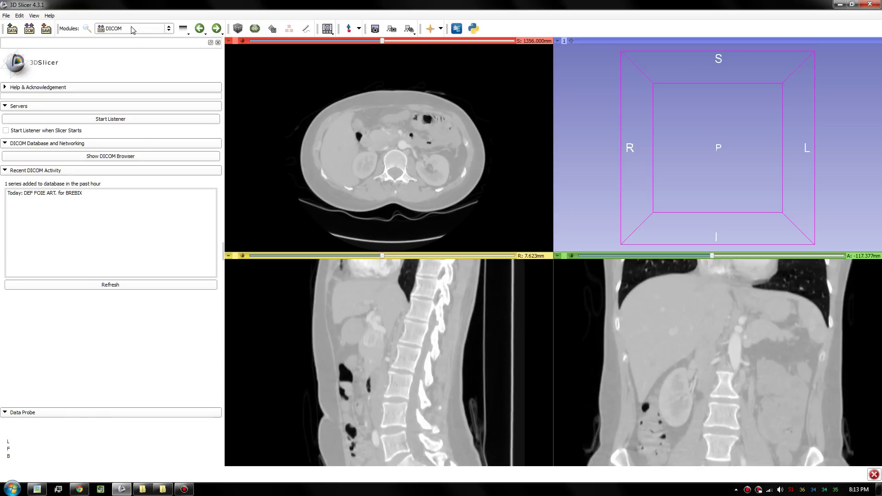
# Step: Show 107198: DEF FOIE ART. as a visible volume rendering in the Volume Rendering module
pyautogui.click(146, 29)
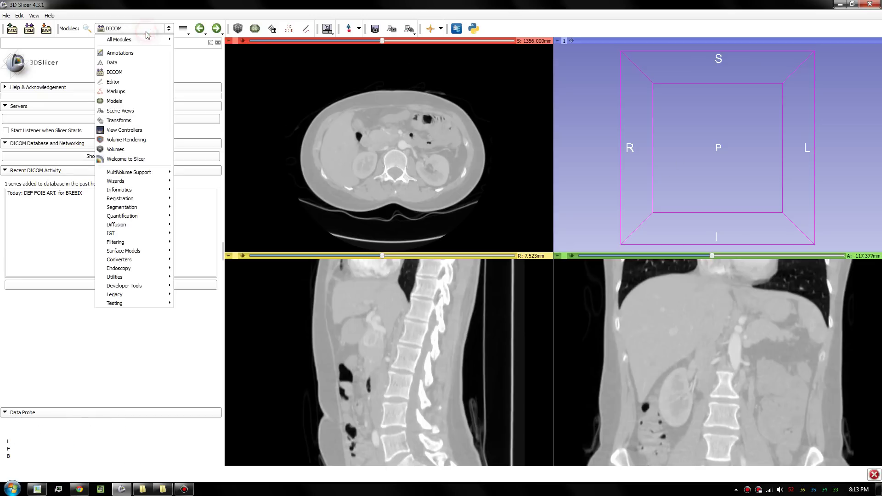
pyautogui.click(132, 139)
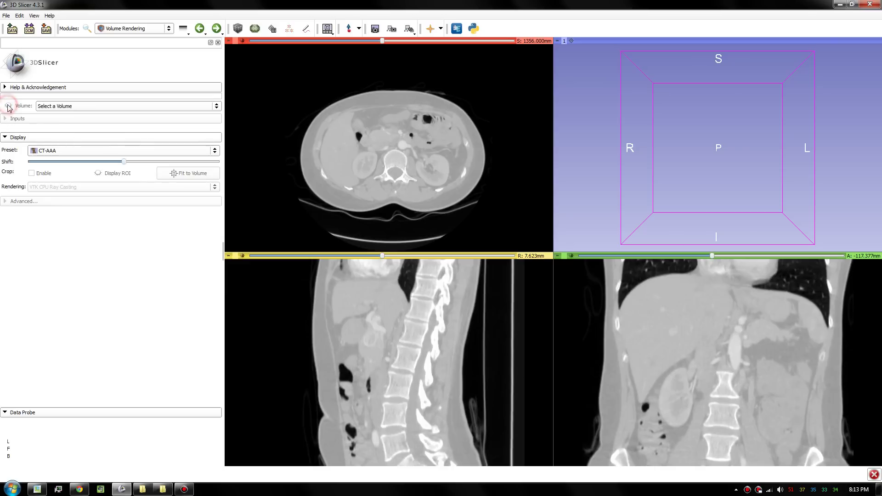
pyautogui.click(47, 107)
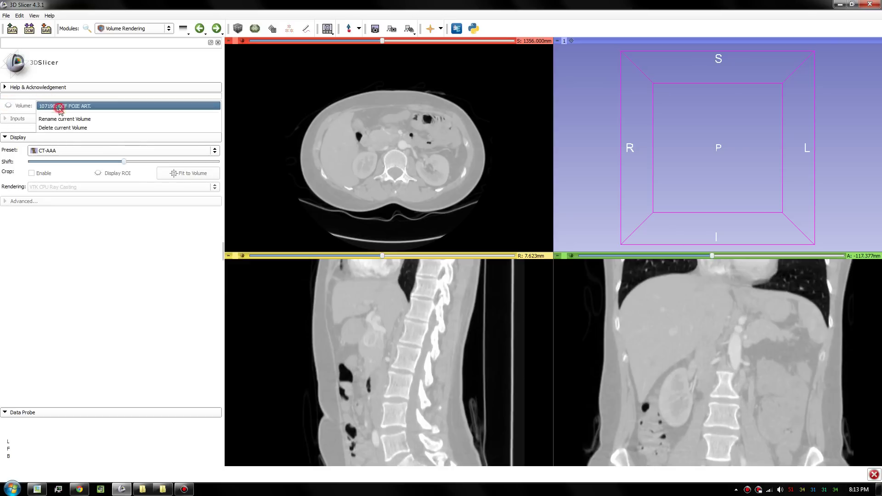
pyautogui.click(59, 107)
pyautogui.click(8, 106)
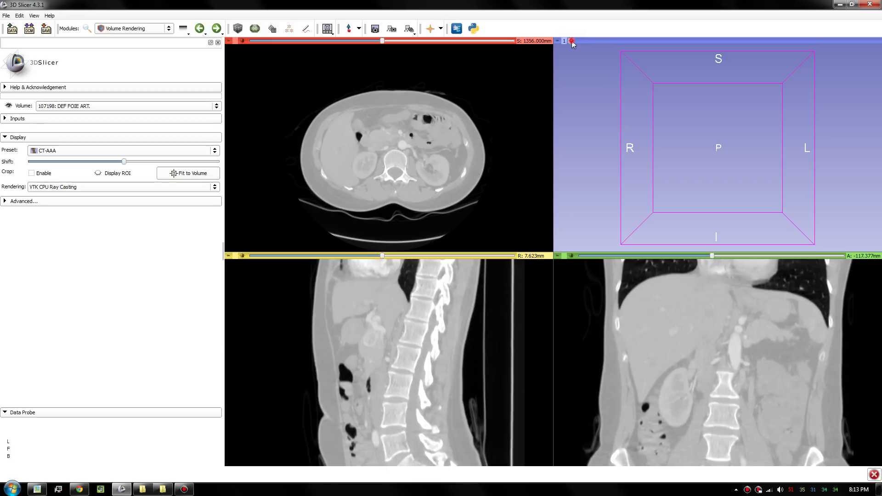
# Step: Rotate and zoom the 3D view to inspect the rendered CT volume
pyautogui.moveTo(760, 141); pyautogui.dragTo(775, 145)
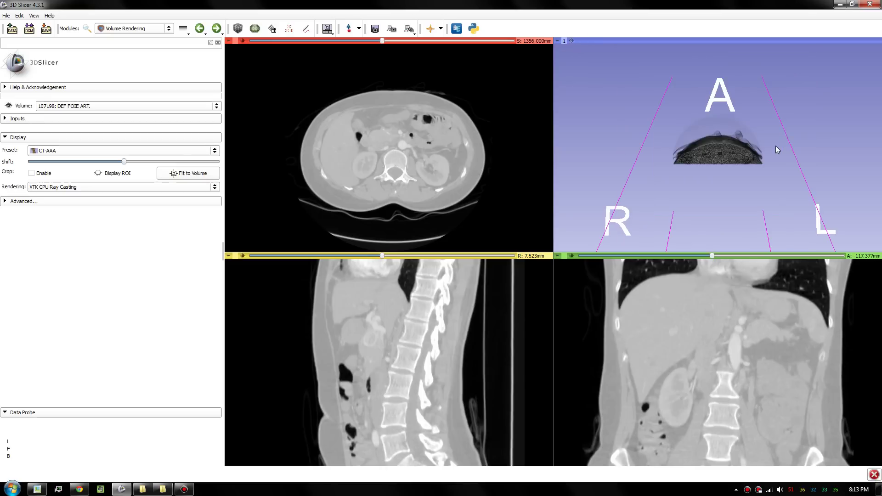
pyautogui.moveTo(720, 138); pyautogui.dragTo(716, 161)
pyautogui.scroll(10, 741, 138)
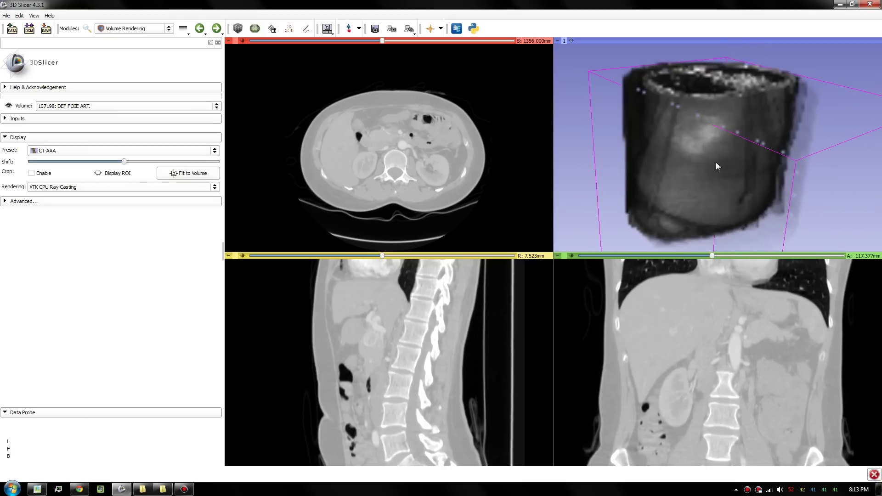
pyautogui.moveTo(581, 109); pyautogui.dragTo(577, 143)
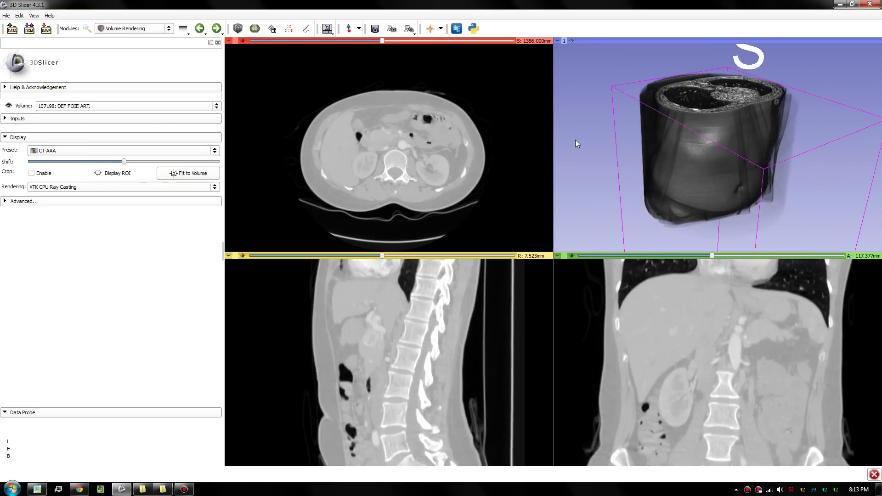
# Step: Try the CT-AAA2 and CT-Fat rendering presets, rotating the 3D view after each
pyautogui.click(72, 155)
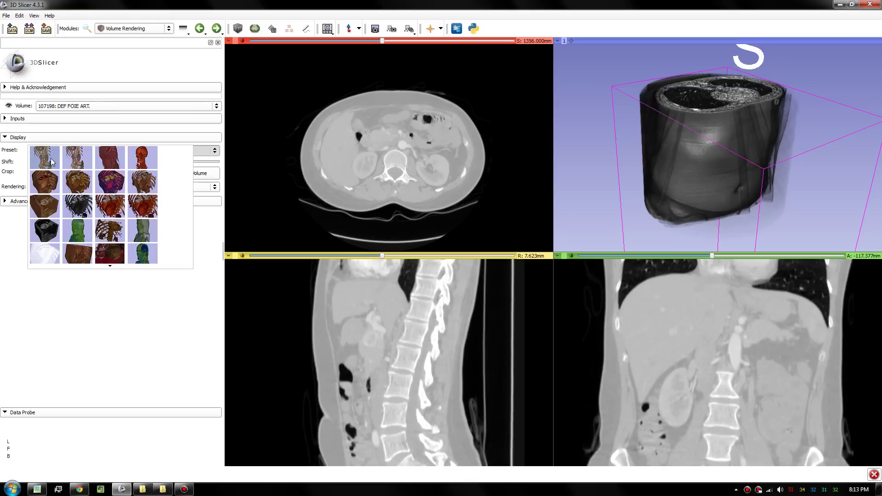
pyautogui.click(52, 161)
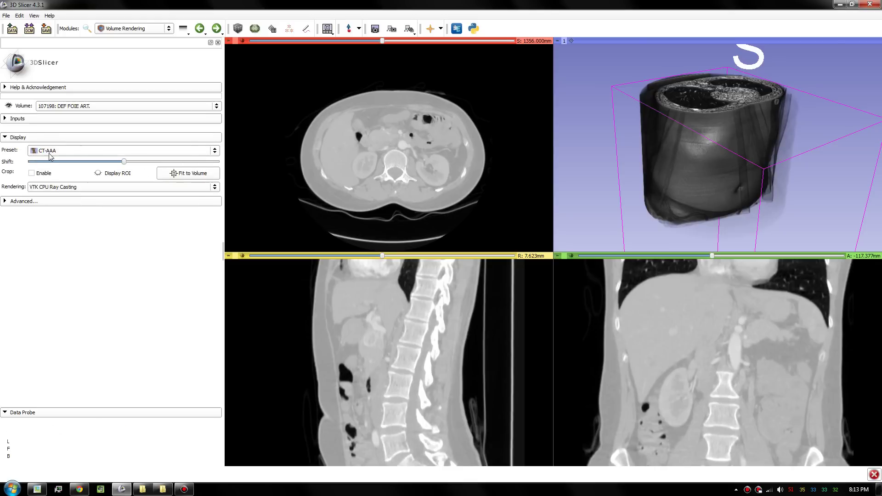
pyautogui.click(51, 156)
pyautogui.click(76, 165)
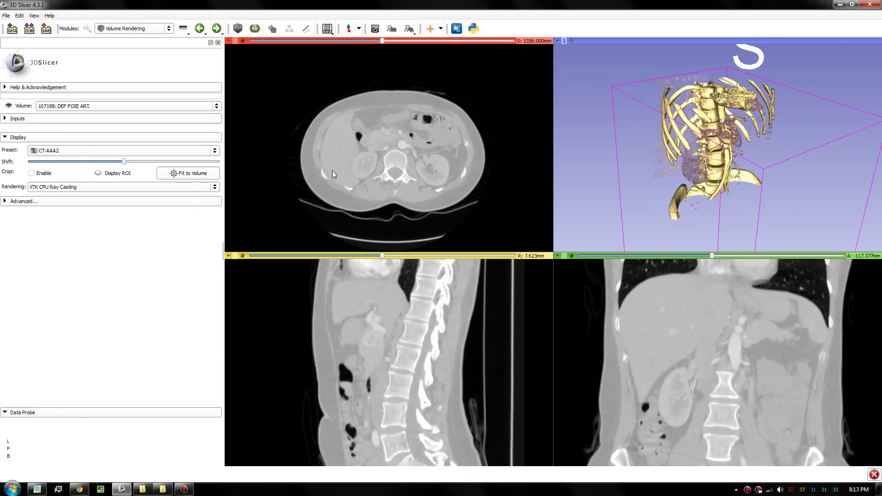
pyautogui.moveTo(768, 139); pyautogui.dragTo(623, 118)
pyautogui.click(69, 155)
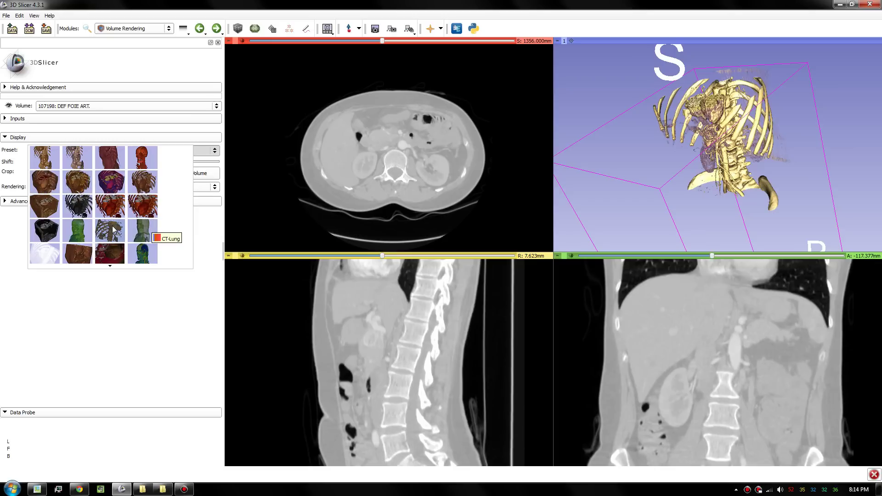
pyautogui.click(79, 230)
pyautogui.moveTo(605, 179); pyautogui.dragTo(760, 158)
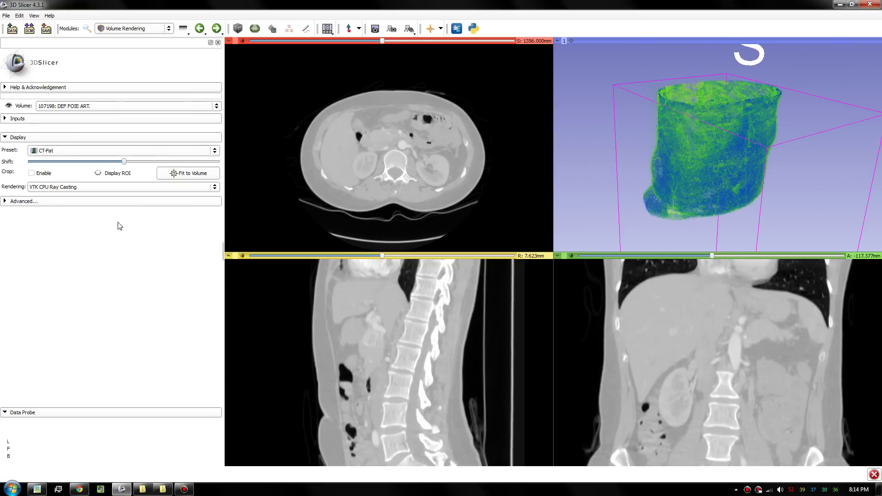
# Step: Preview CT-Cardiac2 and CT-Bone, then return to CT-AAA with a zoomed frontal spine view
pyautogui.click(76, 152)
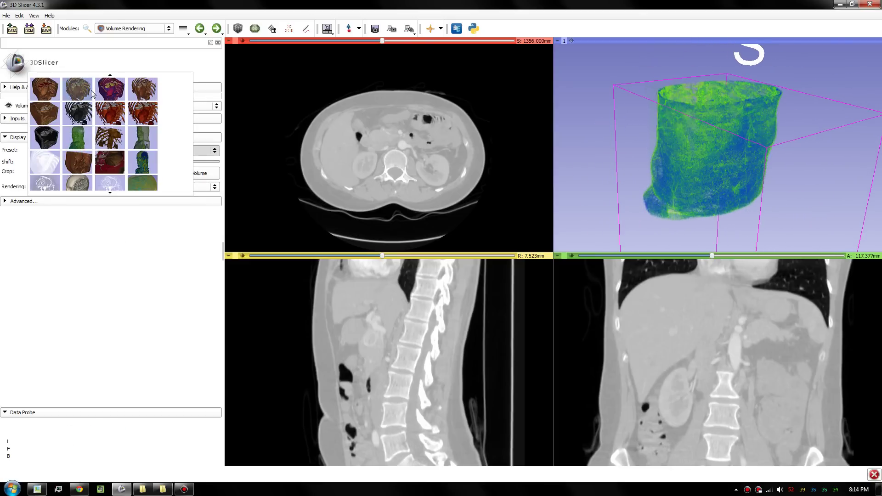
pyautogui.click(64, 97)
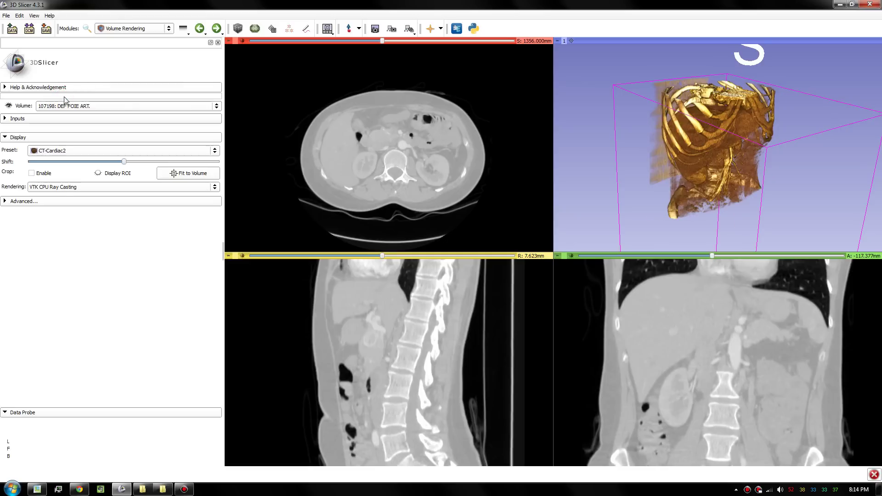
pyautogui.click(69, 152)
pyautogui.click(112, 154)
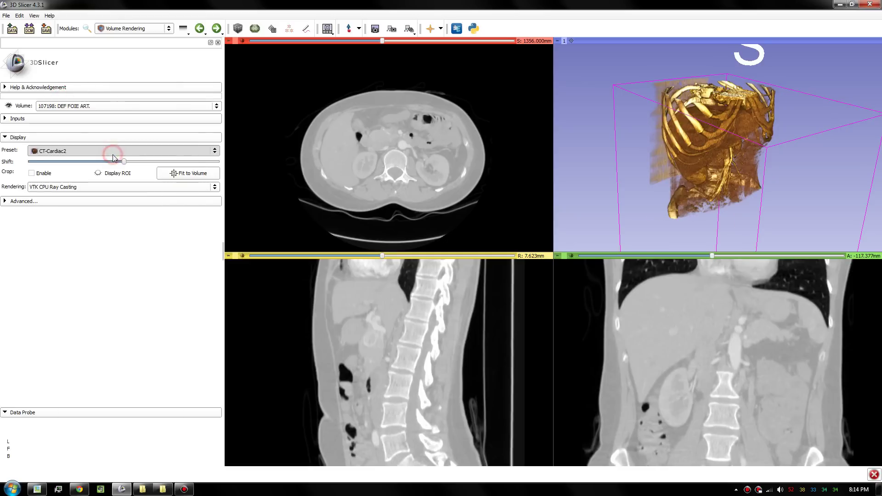
pyautogui.click(82, 151)
pyautogui.click(44, 157)
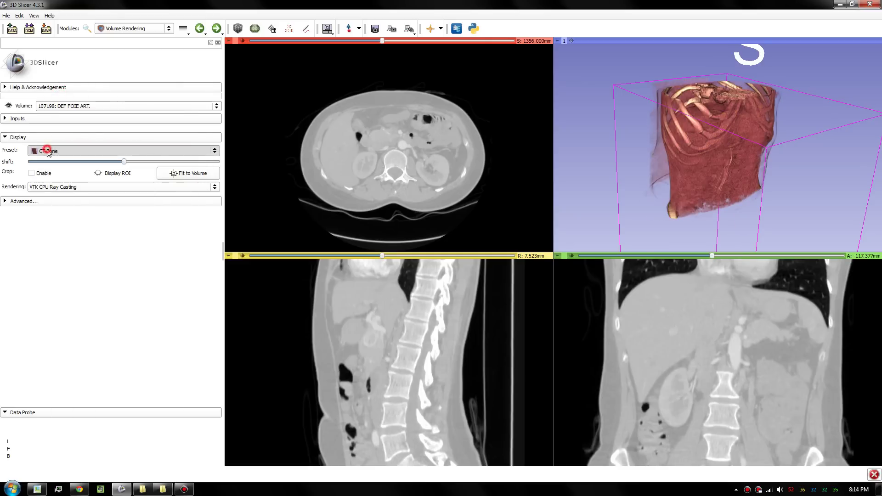
pyautogui.moveTo(685, 162); pyautogui.dragTo(817, 114)
pyautogui.scroll(4, 756, 165)
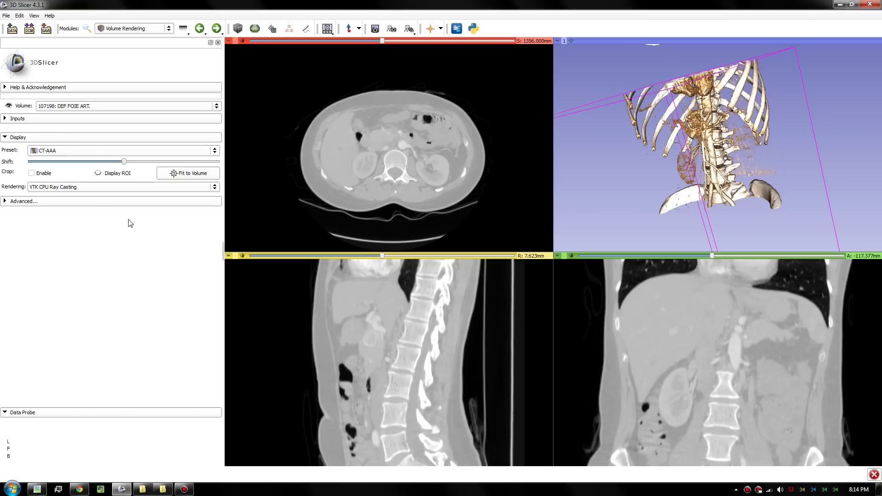
# Step: Enable cropping with the ROI box displayed and drag its right side inward around the spine
pyautogui.click(32, 173)
pyautogui.click(97, 174)
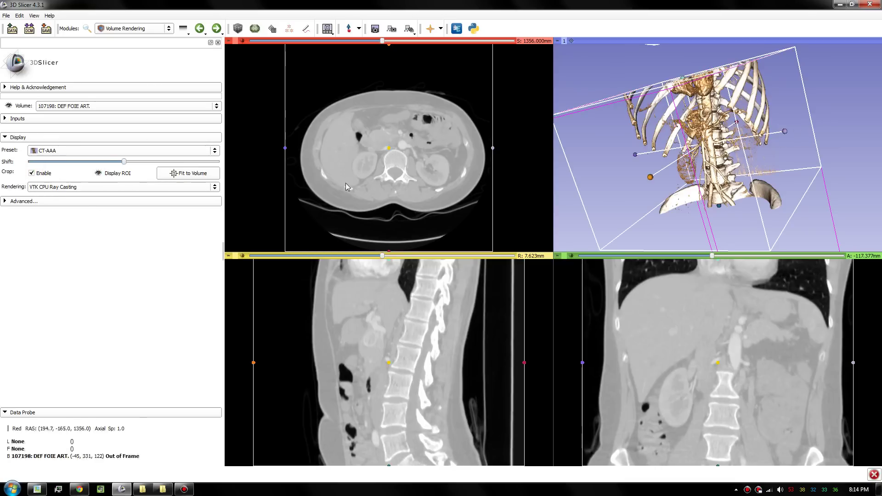
pyautogui.moveTo(818, 167); pyautogui.dragTo(752, 137)
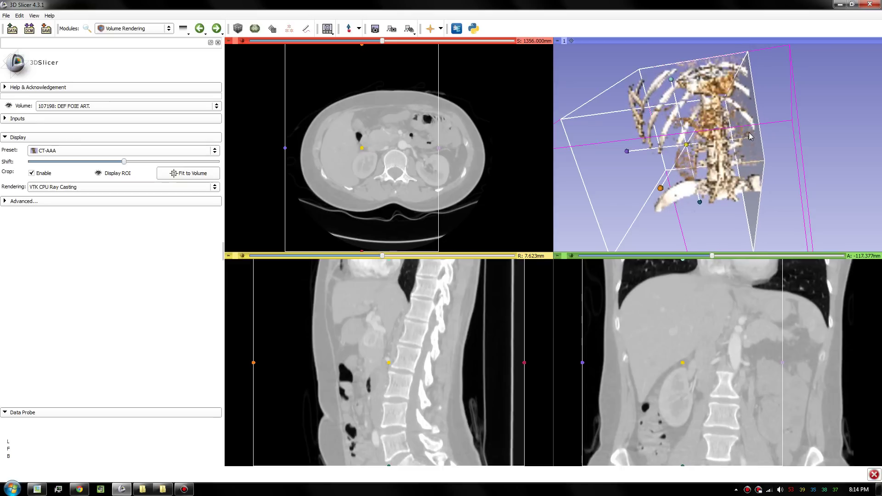
pyautogui.moveTo(636, 175); pyautogui.dragTo(684, 153)
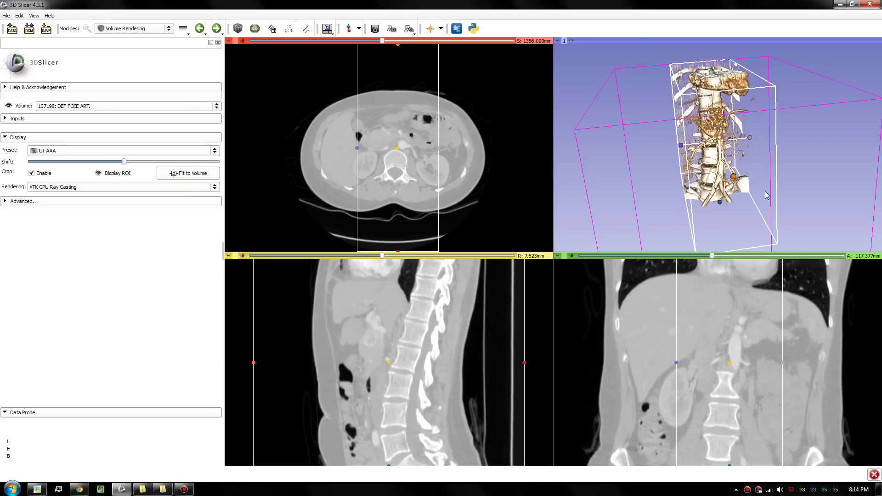
pyautogui.moveTo(787, 183)
pyautogui.mouseDown()
pyautogui.moveTo(859, 181)
pyautogui.moveTo(729, 211)
pyautogui.moveTo(776, 197)
pyautogui.mouseUp()
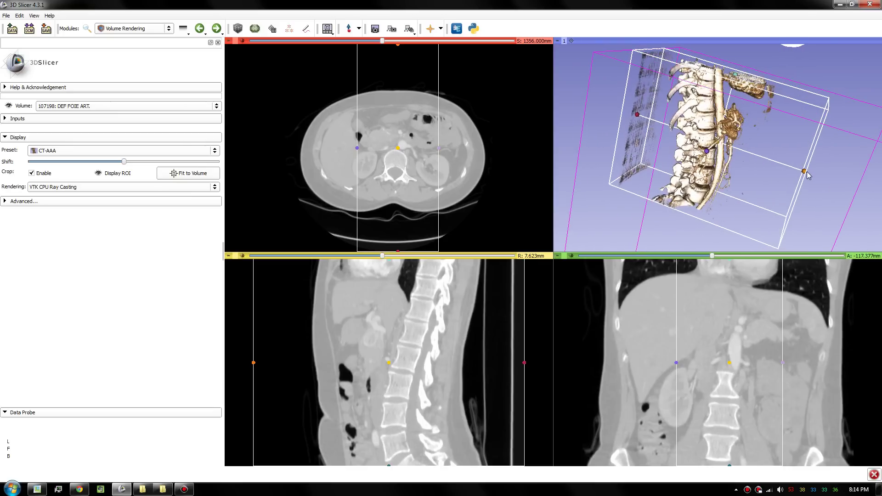
pyautogui.moveTo(805, 172); pyautogui.dragTo(689, 158)
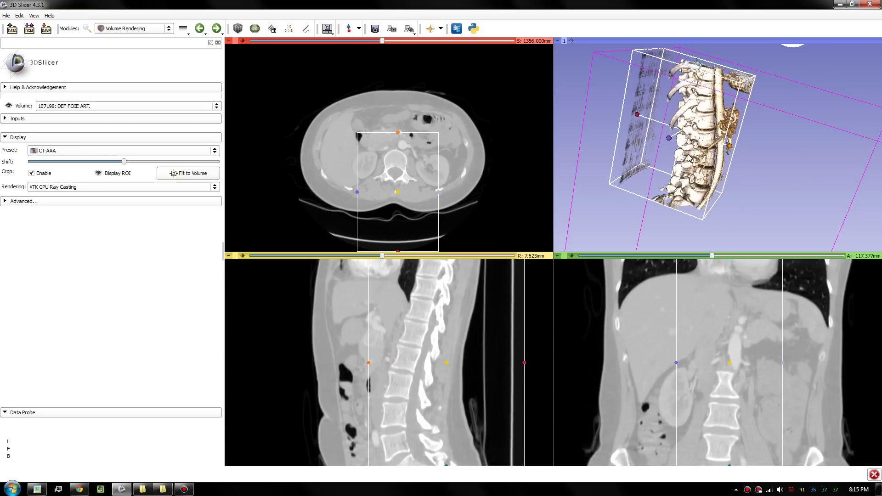
pyautogui.moveTo(643, 130); pyautogui.dragTo(565, 151)
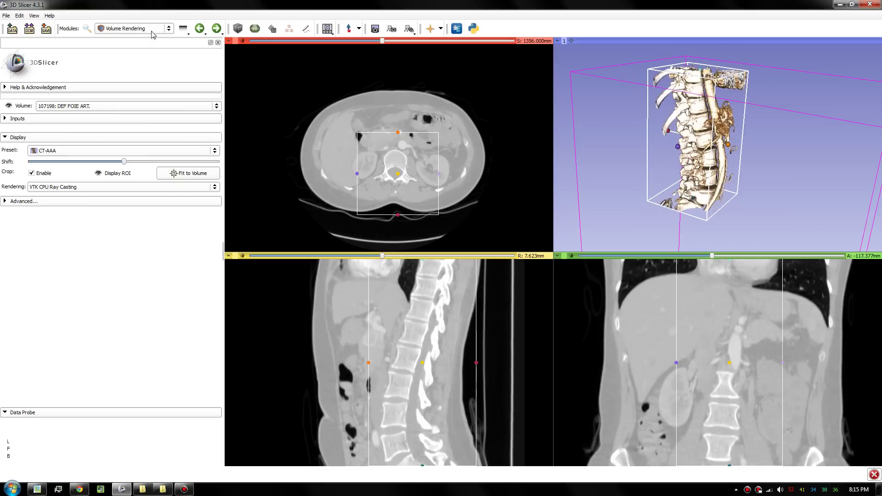
# Step: Crop the DEF FOIE ART. CT to AnnotationROI with the Crop Volume module
pyautogui.click(169, 29)
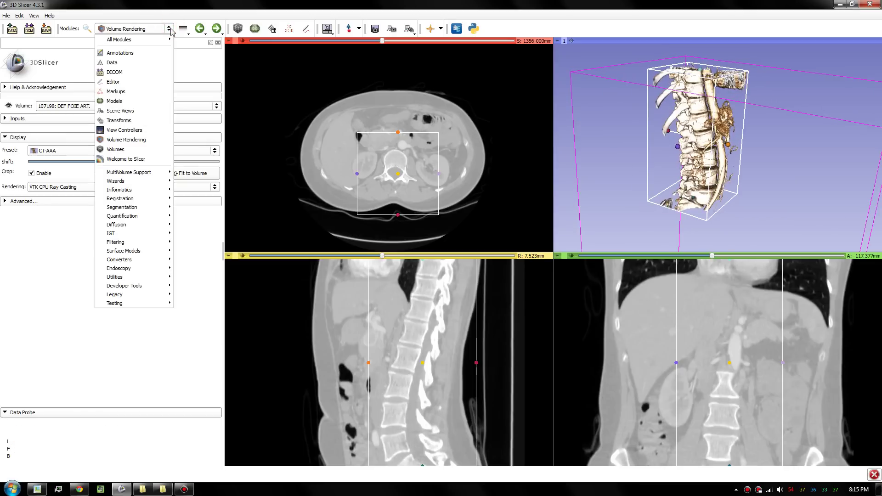
pyautogui.moveTo(139, 39)
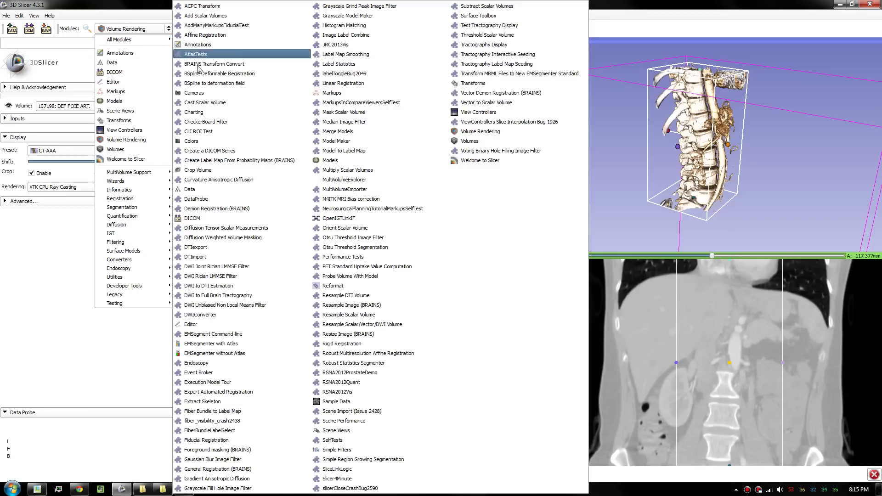
pyautogui.click(199, 171)
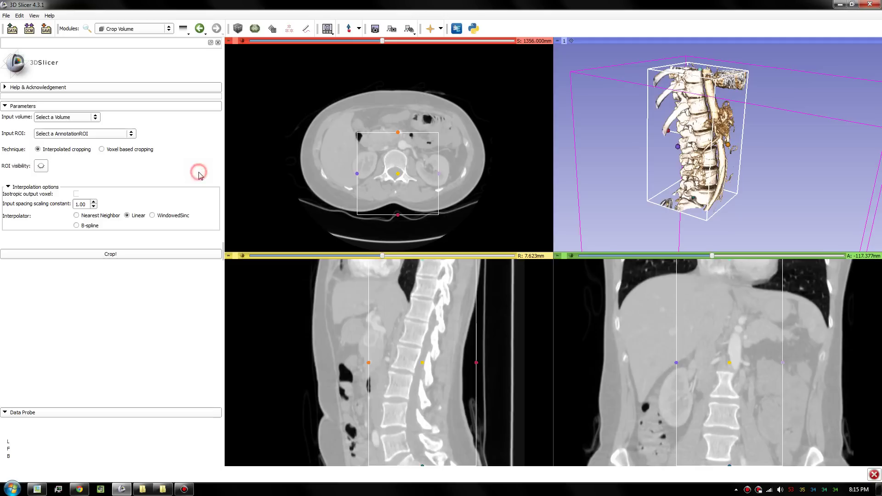
pyautogui.click(114, 256)
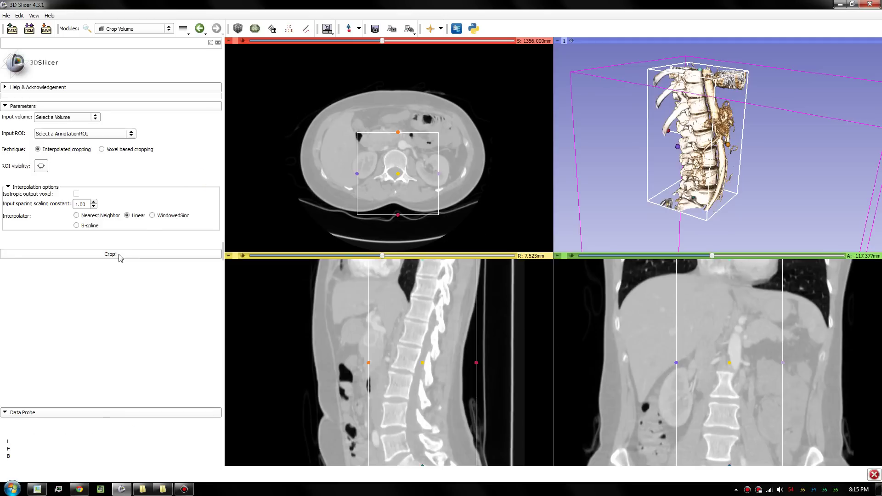
pyautogui.click(84, 134)
pyautogui.click(80, 132)
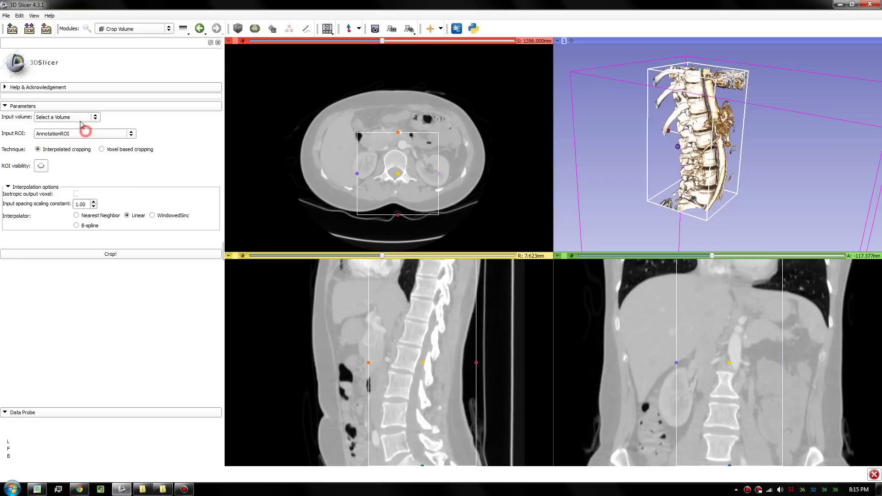
pyautogui.click(78, 117)
pyautogui.click(78, 117)
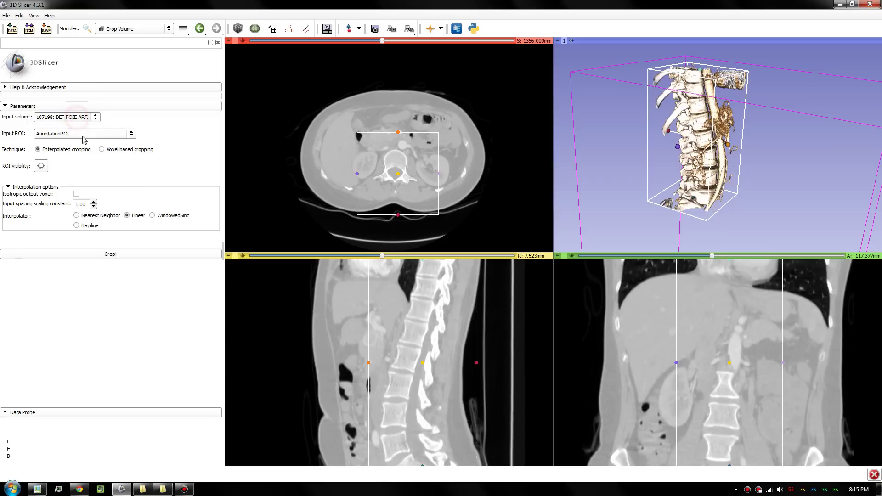
pyautogui.click(110, 255)
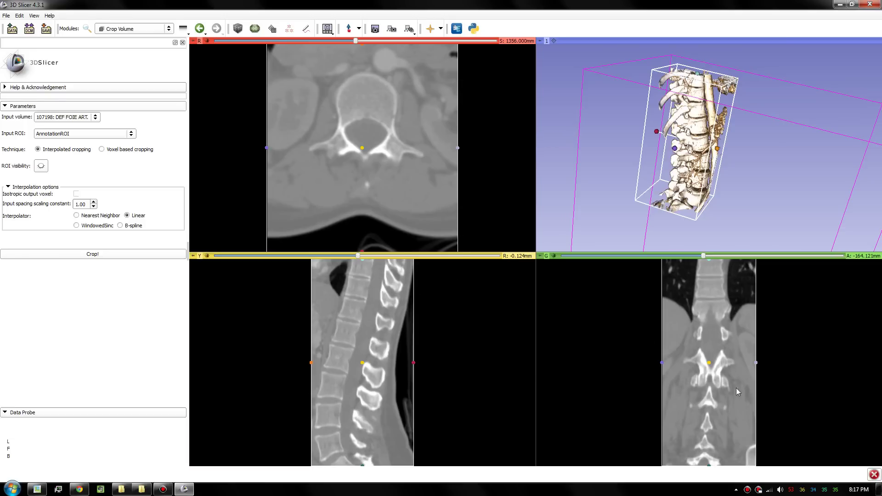
# Step: Uncheck Display ROI in Volume Rendering, then rotate and zoom in on the spine
pyautogui.click(133, 29)
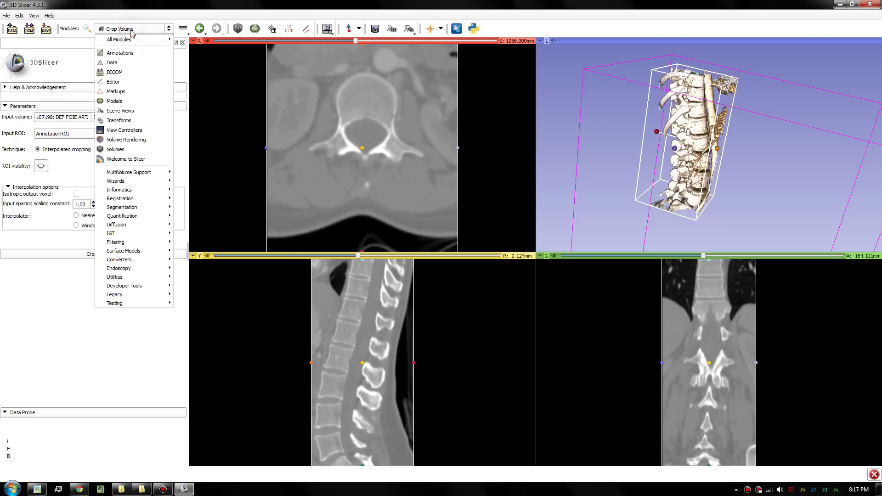
pyautogui.click(126, 141)
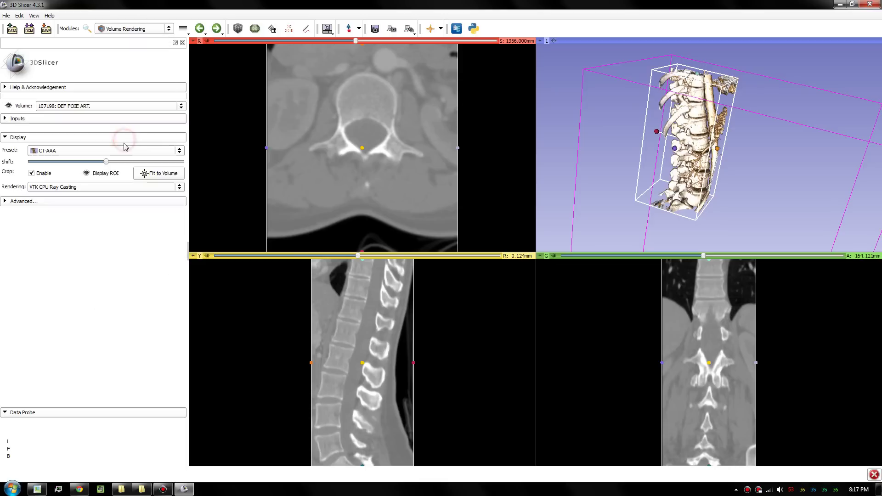
pyautogui.click(87, 173)
pyautogui.moveTo(601, 155); pyautogui.dragTo(675, 152)
pyautogui.scroll(5, 755, 136)
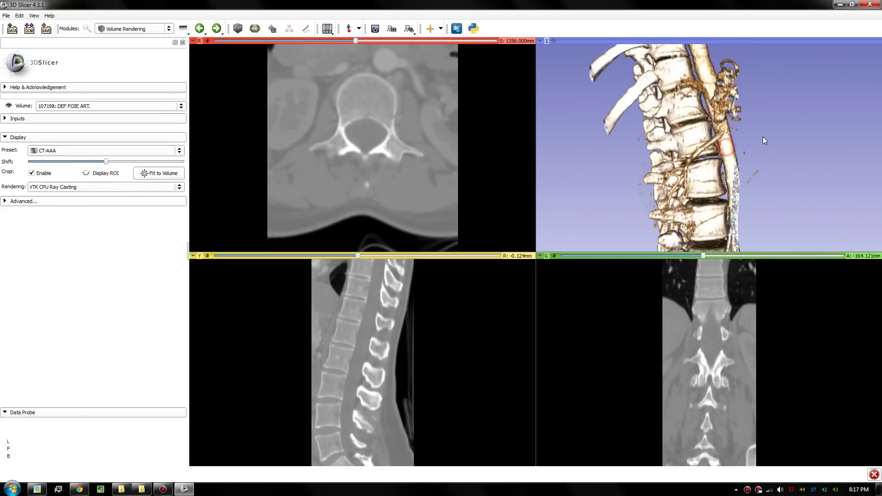
pyautogui.click(158, 30)
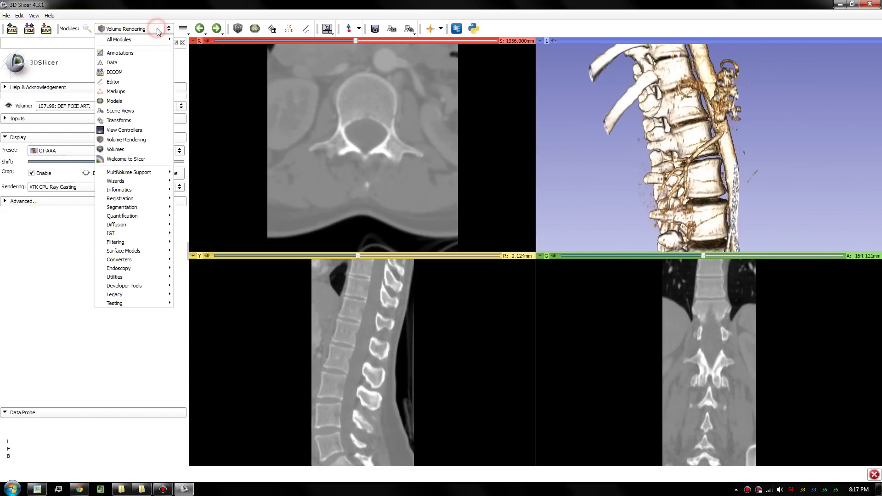
# Step: In the Editor, accept the merge label map and pick bone (2) from the colour table
pyautogui.click(224, 13)
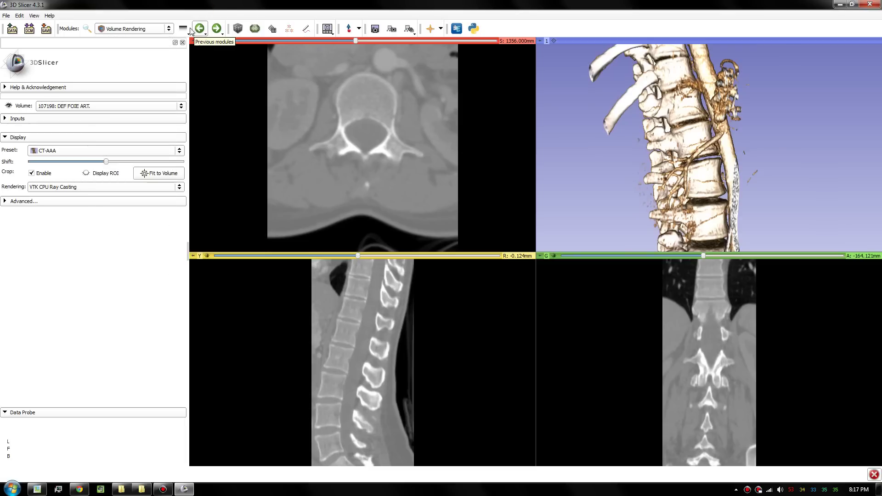
pyautogui.click(159, 29)
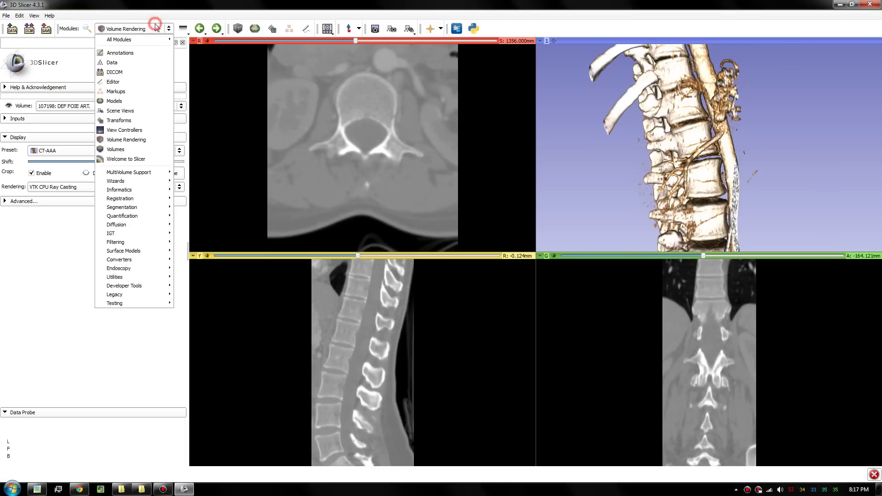
pyautogui.click(113, 82)
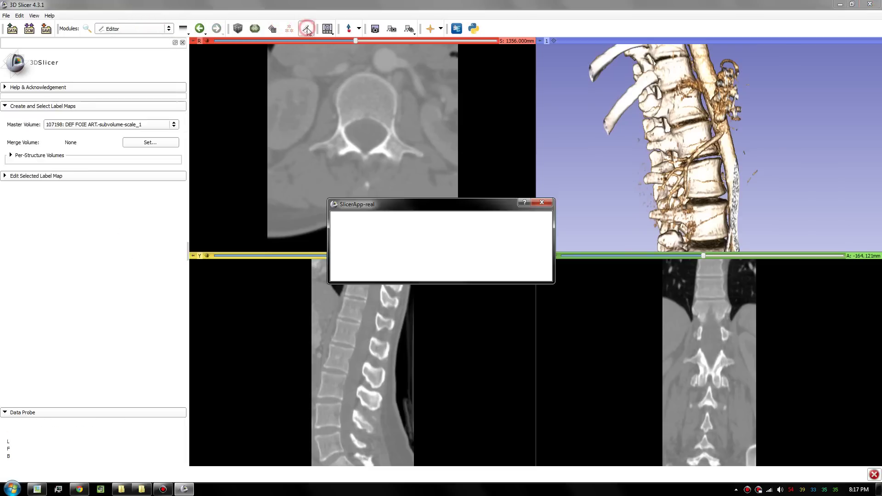
pyautogui.click(409, 269)
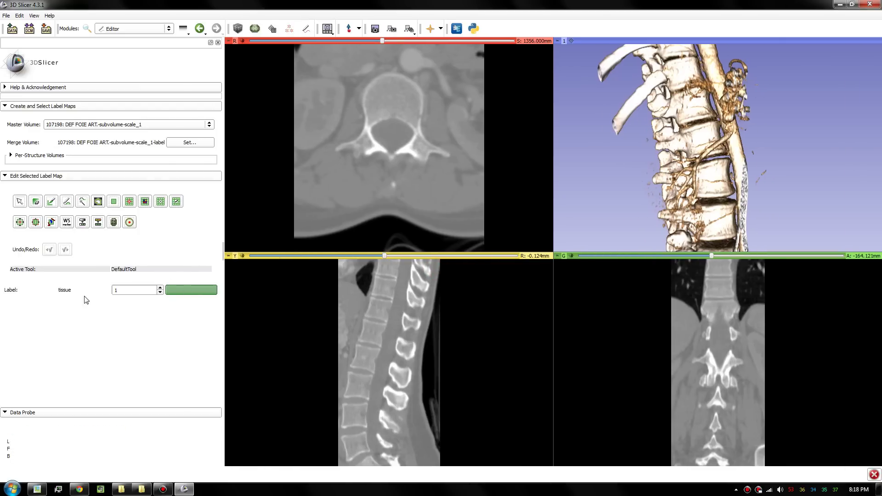
pyautogui.click(173, 294)
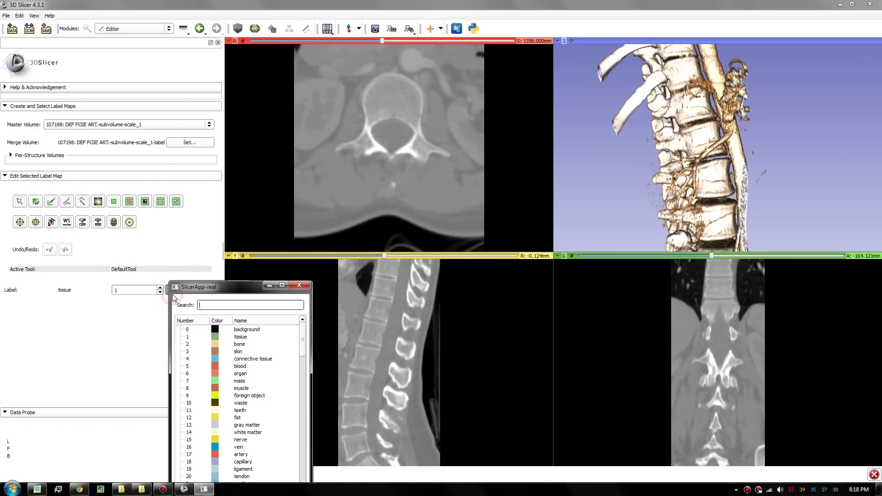
pyautogui.doubleClick(240, 345)
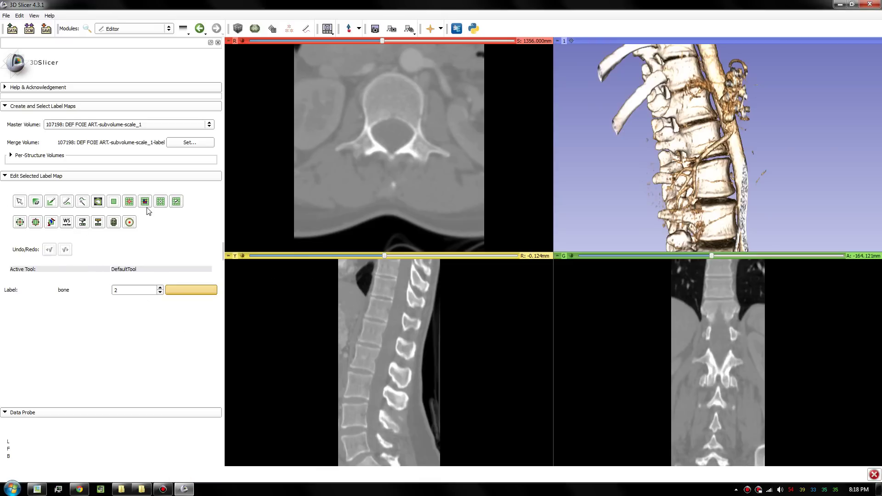
# Step: Apply a threshold range of 144.13 to 1424.00, zooming the sagittal slice to check the bone
pyautogui.click(83, 223)
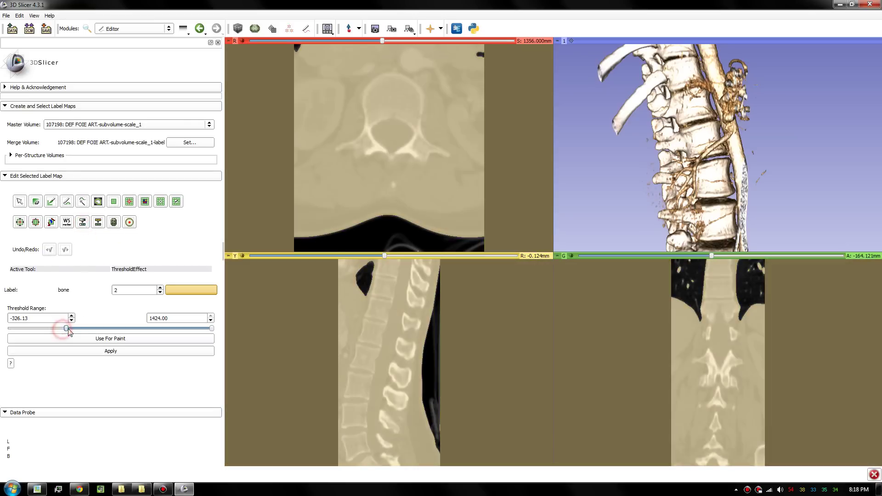
pyautogui.moveTo(62, 329); pyautogui.dragTo(105, 331)
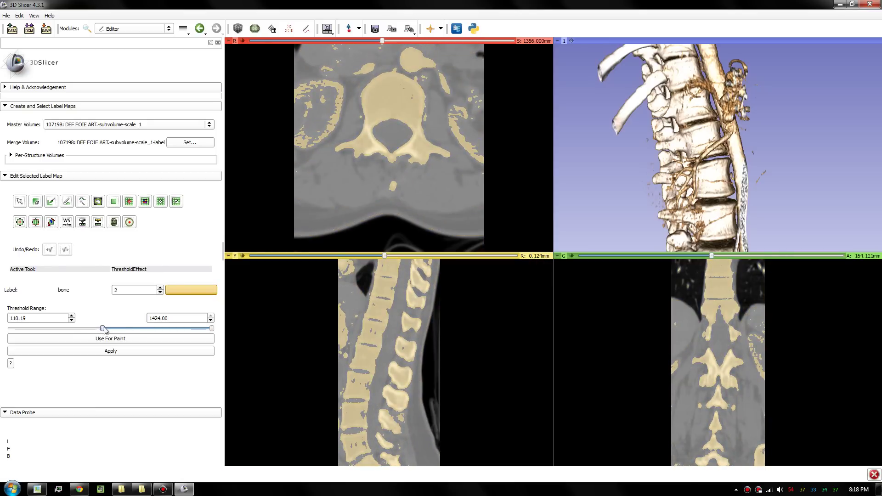
pyautogui.moveTo(104, 329); pyautogui.dragTo(106, 329)
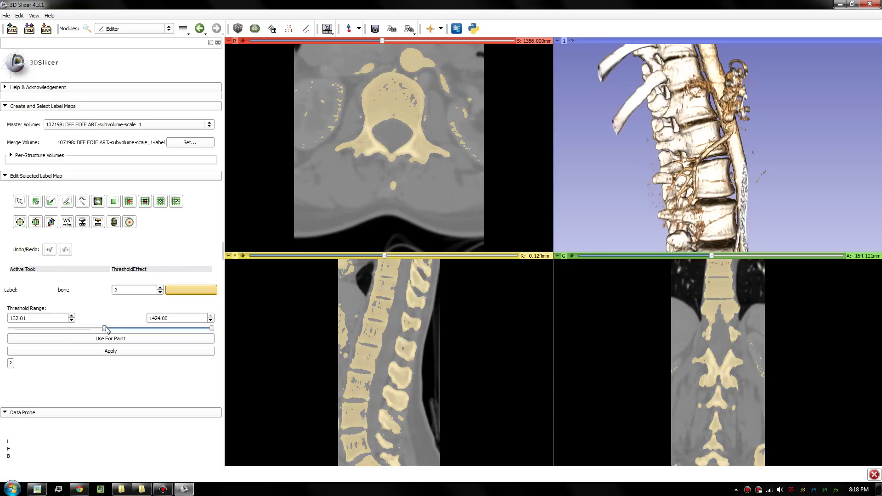
pyautogui.moveTo(106, 329); pyautogui.dragTo(104, 329)
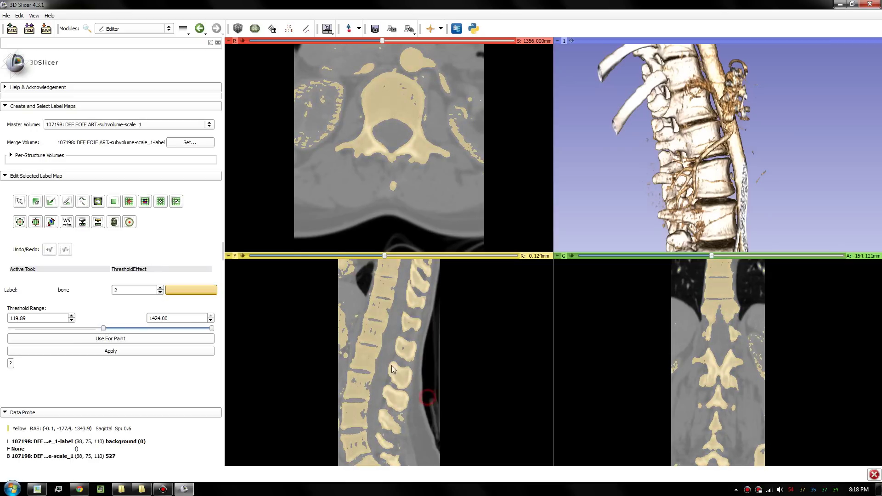
pyautogui.moveTo(379, 368); pyautogui.dragTo(385, 398, button='right')
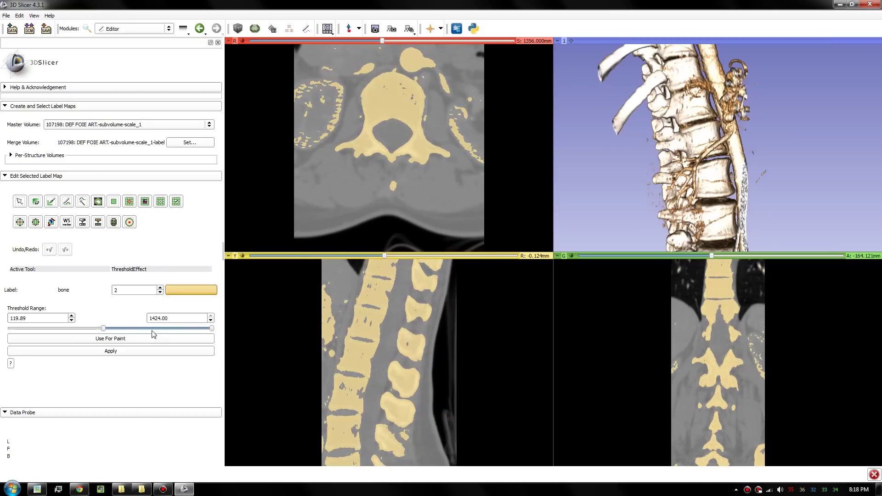
pyautogui.moveTo(103, 329); pyautogui.dragTo(106, 331)
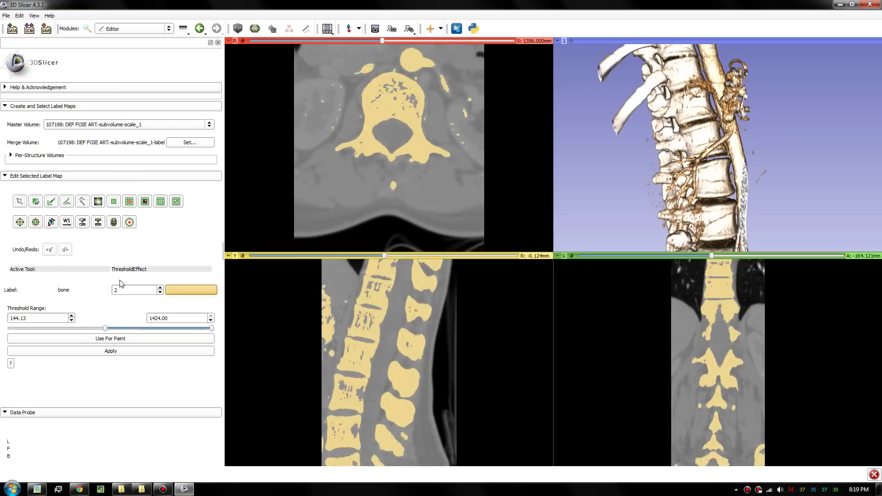
# Step: Build a smoothed model named bone from the label map, then follow it in Model Maker
pyautogui.click(114, 223)
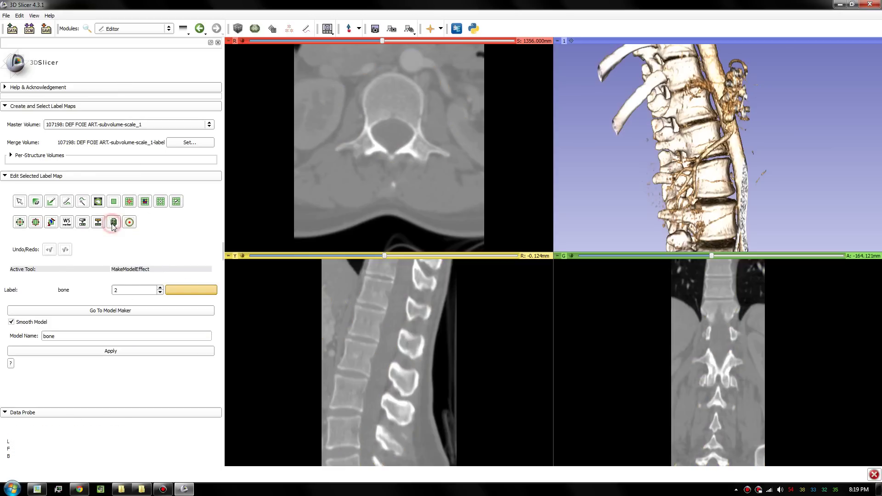
pyautogui.click(120, 351)
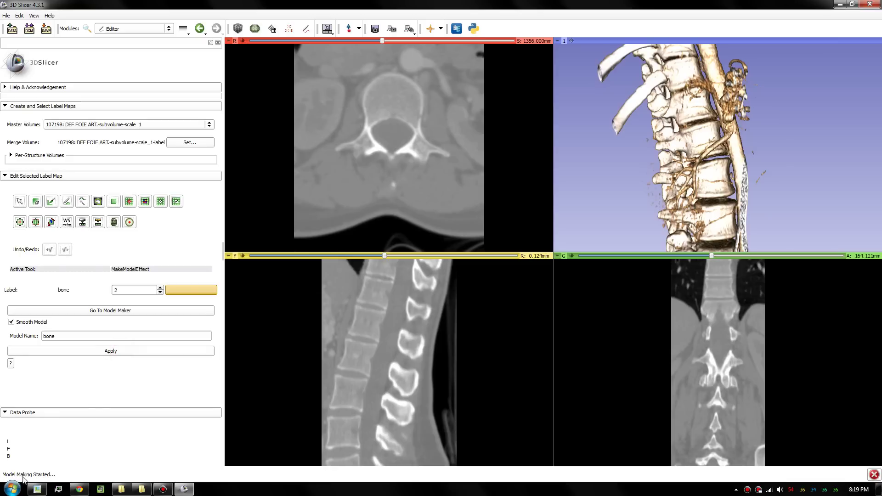
pyautogui.click(119, 312)
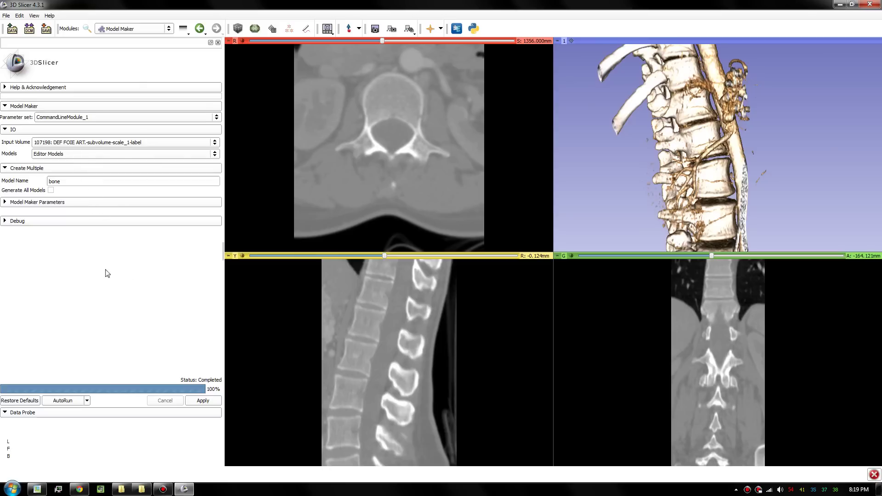
# Step: Review the Save Scene data list, keep CT-AAA.vp as VolumeProperty, and close the dialog
pyautogui.click(46, 29)
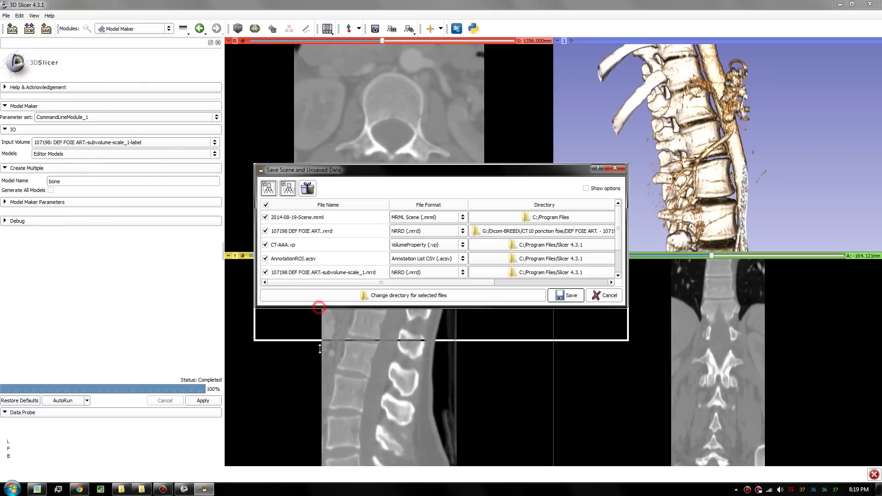
pyautogui.moveTo(319, 307); pyautogui.dragTo(317, 374)
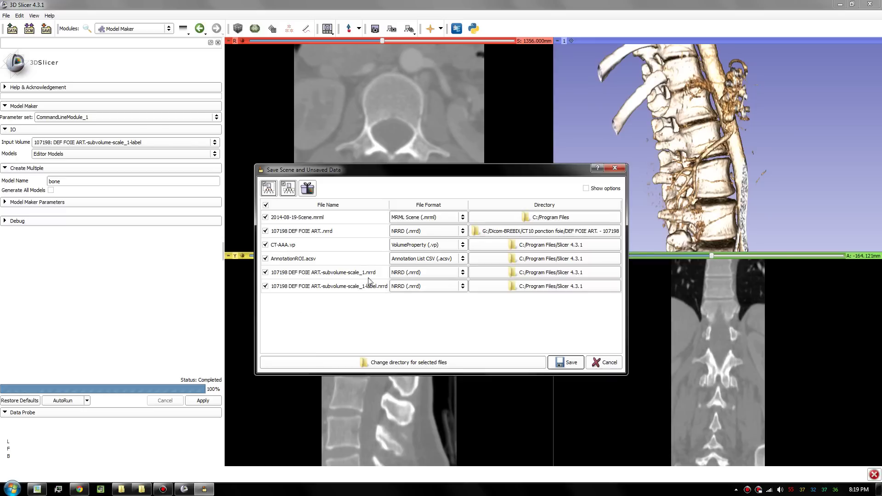
pyautogui.click(432, 248)
pyautogui.click(439, 243)
pyautogui.click(603, 364)
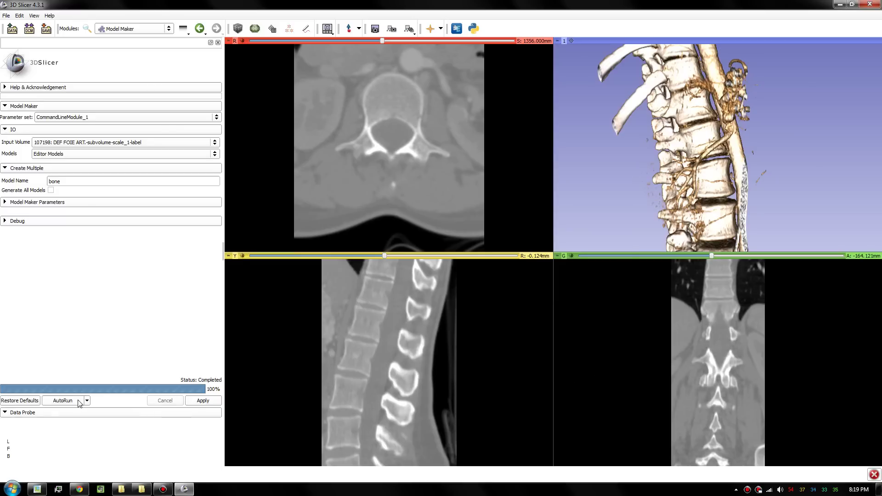
# Step: In the Editor, threshold the CT at 144.13–1424.00 to preview only bone
pyautogui.click(140, 30)
pyautogui.click(116, 83)
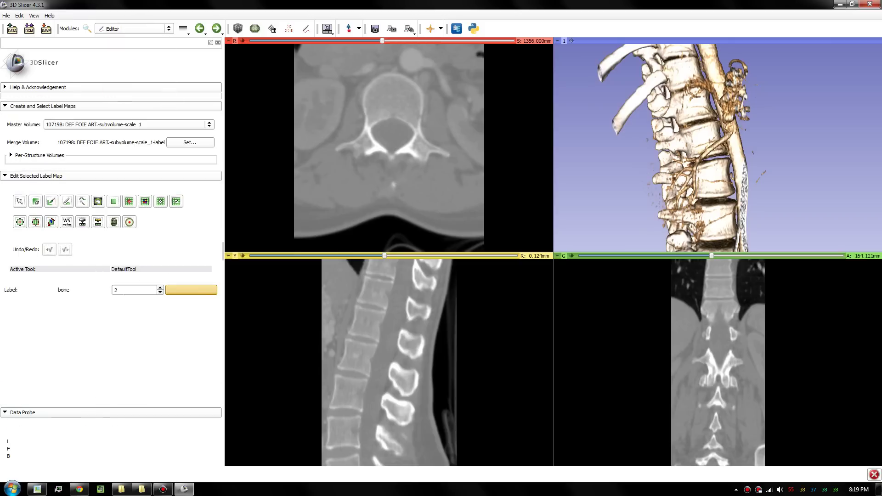
pyautogui.click(82, 222)
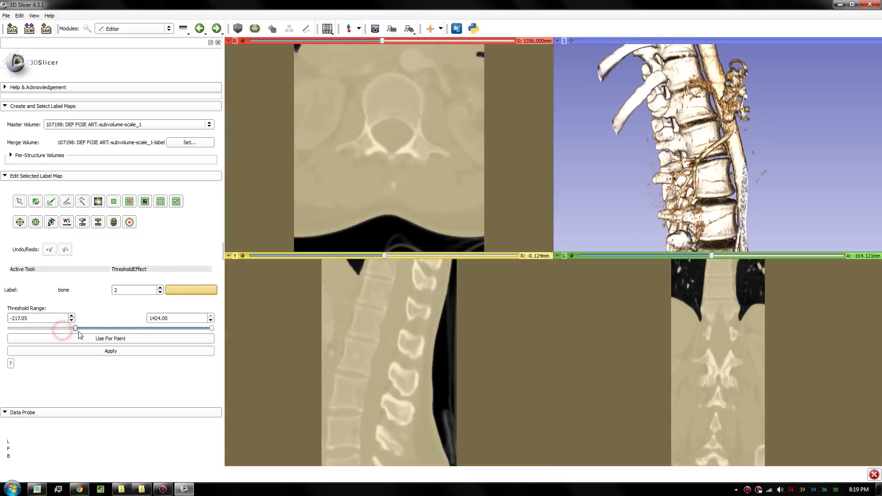
pyautogui.moveTo(60, 330); pyautogui.dragTo(108, 337)
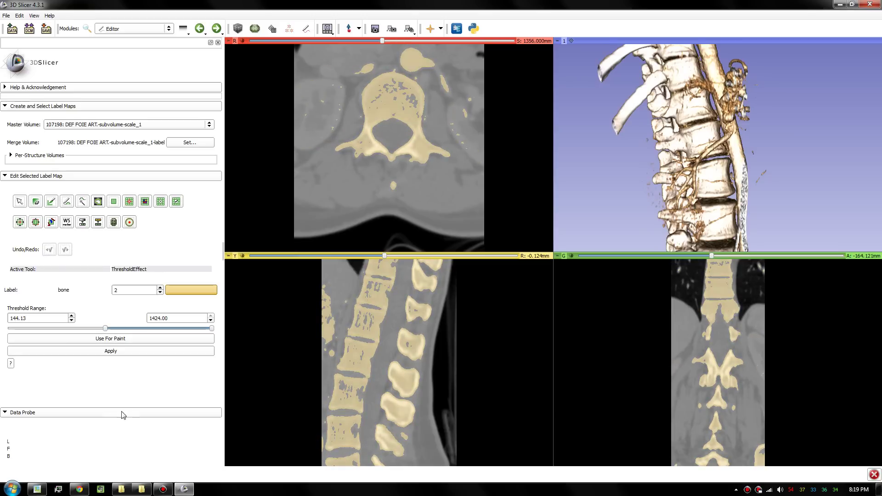
# Step: Apply the bone threshold to the label map and generate the bone model in Model Maker
pyautogui.click(111, 351)
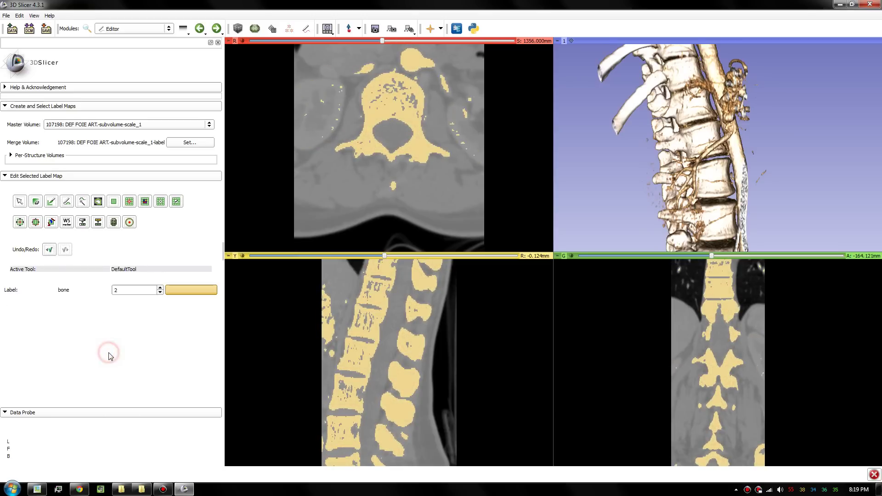
pyautogui.click(114, 223)
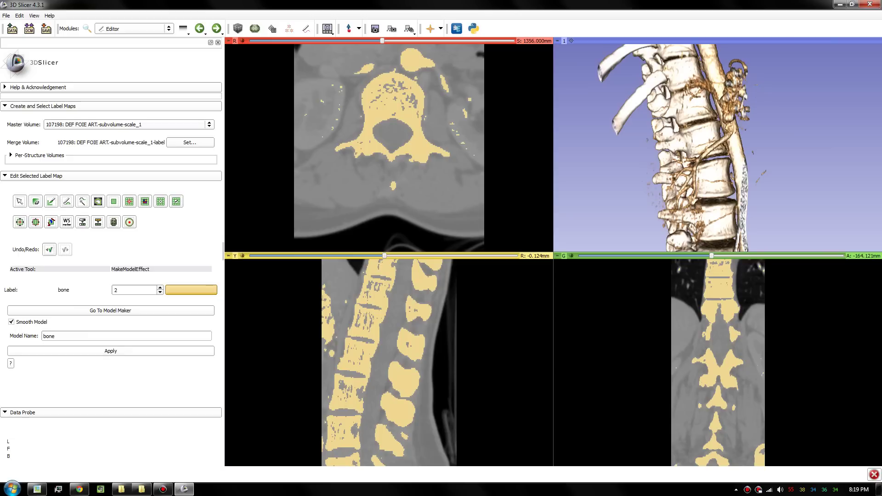
pyautogui.click(79, 350)
pyautogui.click(108, 311)
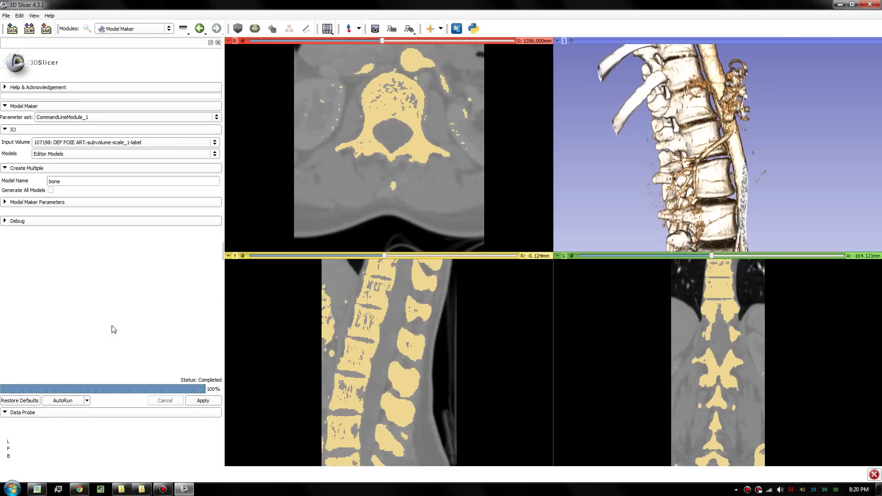
pyautogui.click(203, 401)
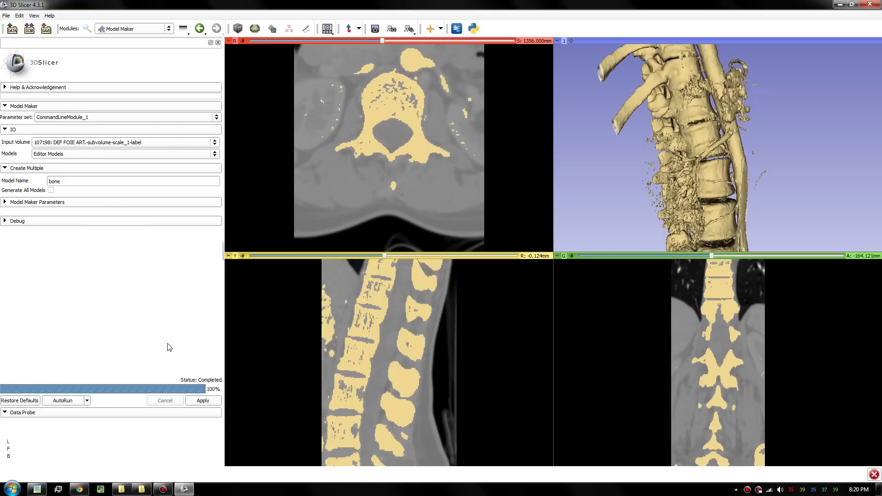
# Step: Select only the bone model for saving and set its format to STL
pyautogui.click(46, 29)
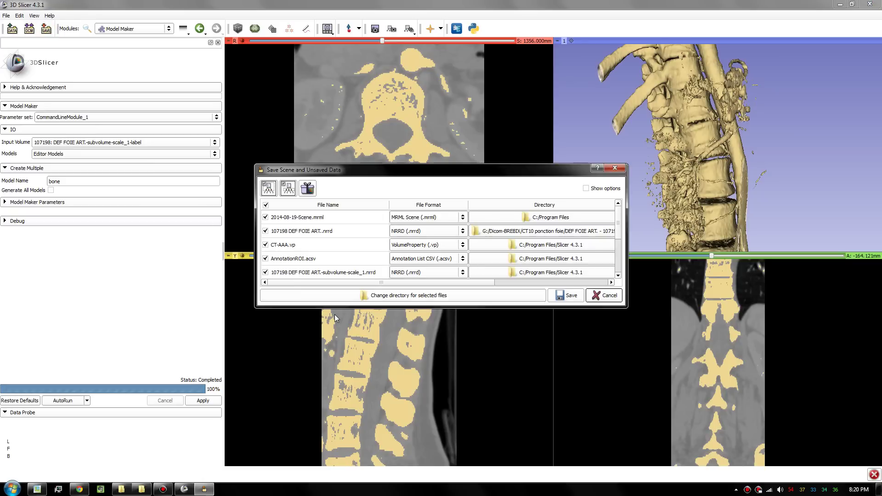
pyautogui.moveTo(335, 306); pyautogui.dragTo(331, 390)
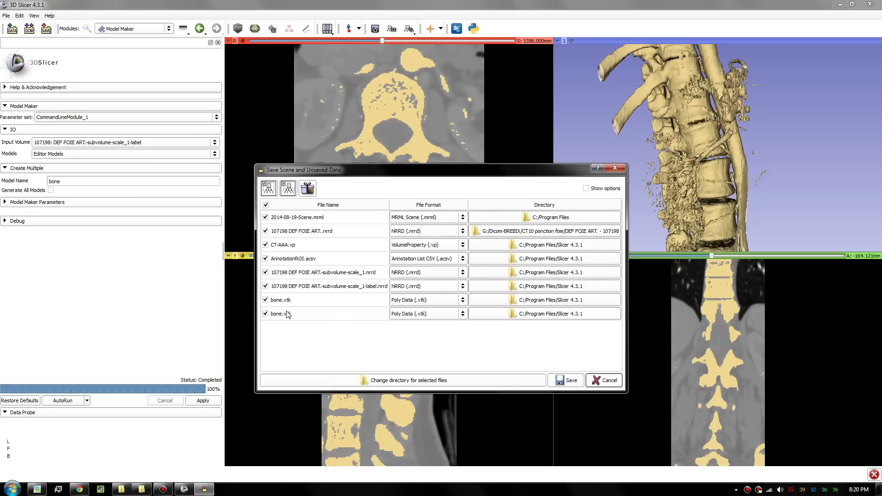
pyautogui.click(266, 205)
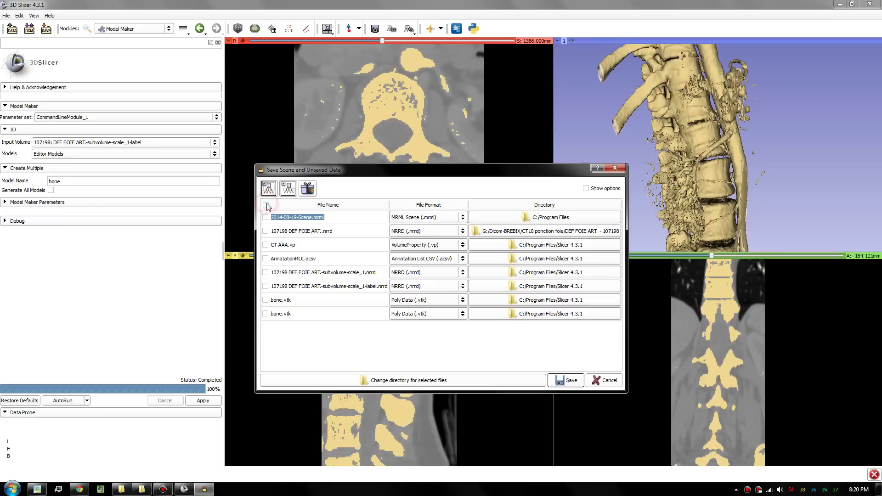
pyautogui.click(265, 300)
pyautogui.click(463, 300)
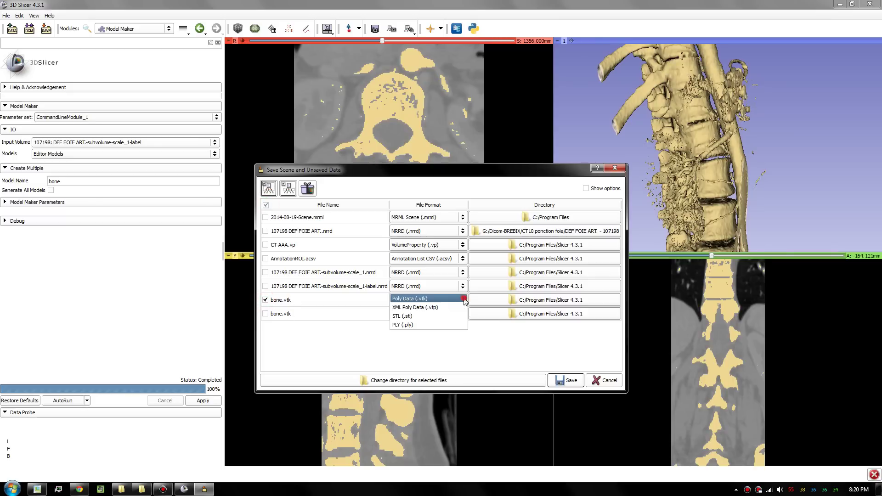
pyautogui.click(442, 316)
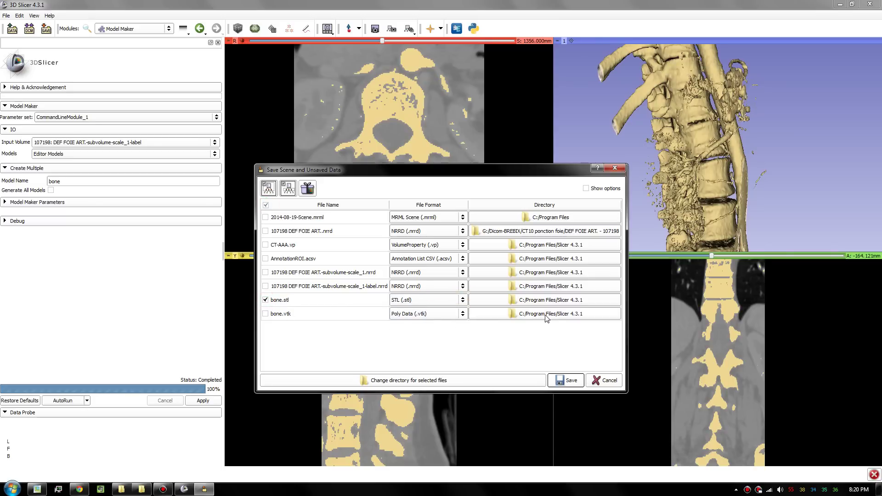
# Step: Save bone.stl to the Desktop folder, replacing the existing file
pyautogui.click(528, 301)
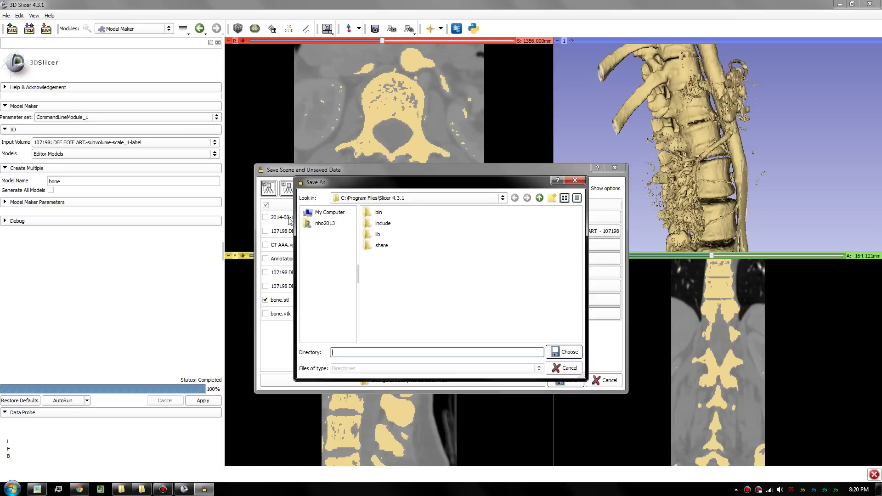
pyautogui.click(308, 214)
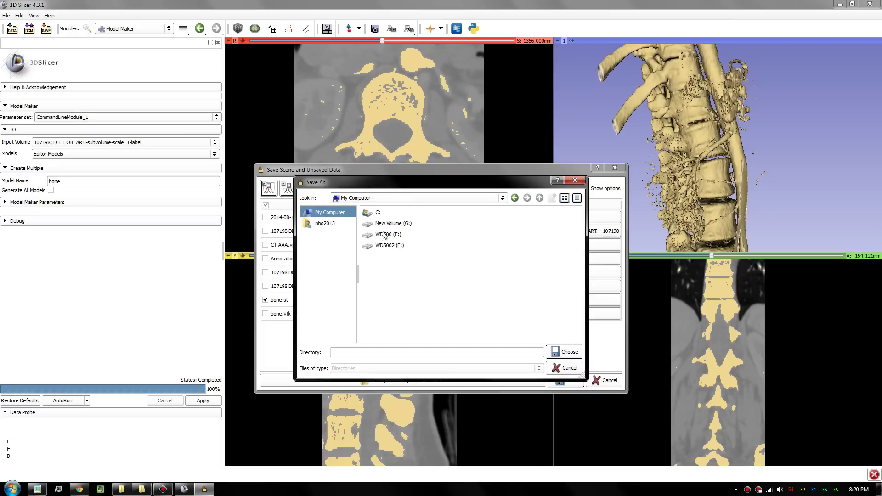
pyautogui.click(325, 224)
pyautogui.doubleClick(384, 236)
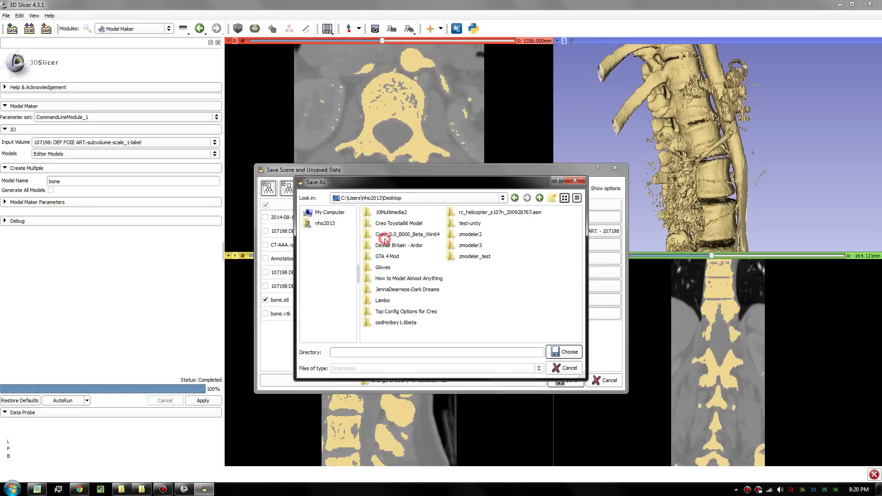
pyautogui.click(573, 354)
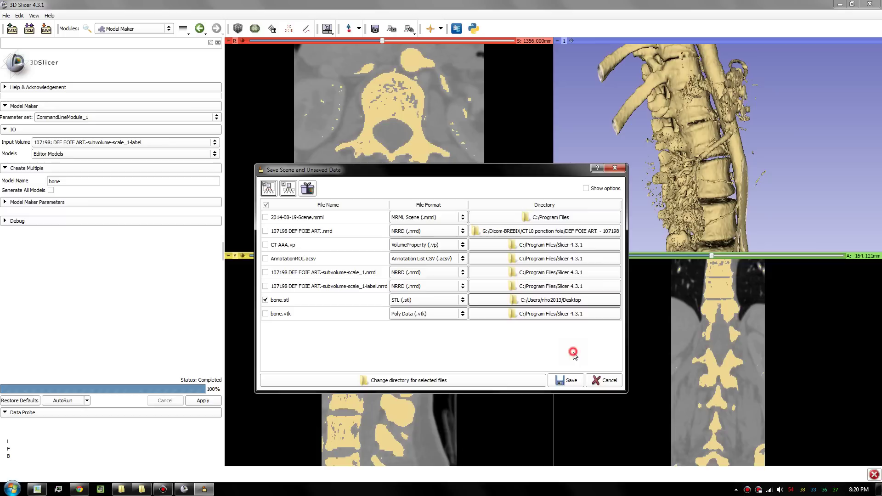
pyautogui.click(565, 382)
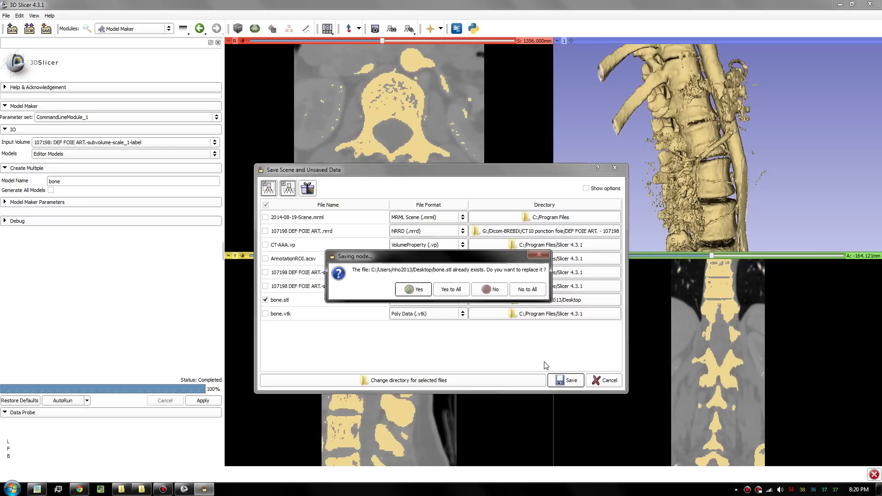
pyautogui.click(448, 289)
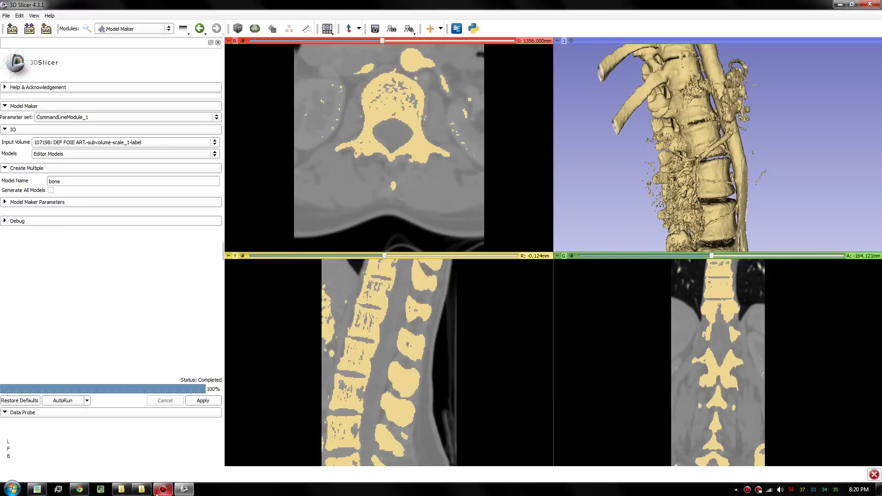
# Step: In Creo, close the old BONE part and erase it from the session
pyautogui.click(45, 490)
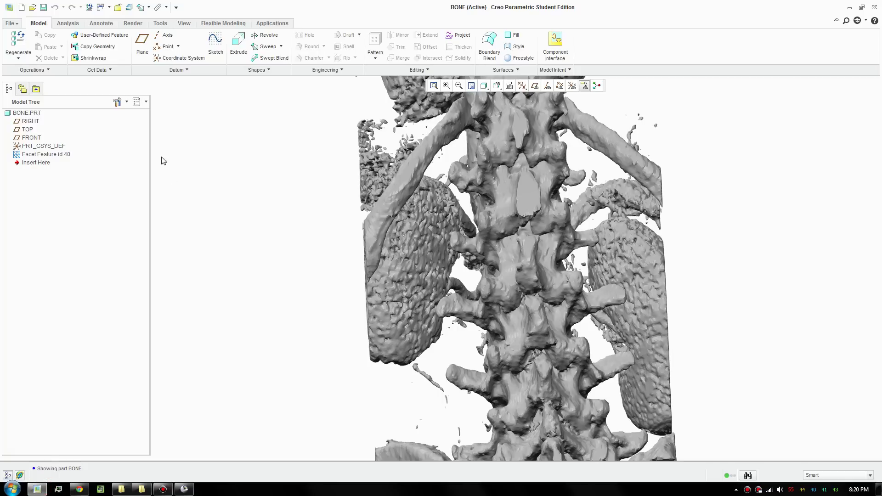
pyautogui.click(117, 7)
pyautogui.click(116, 46)
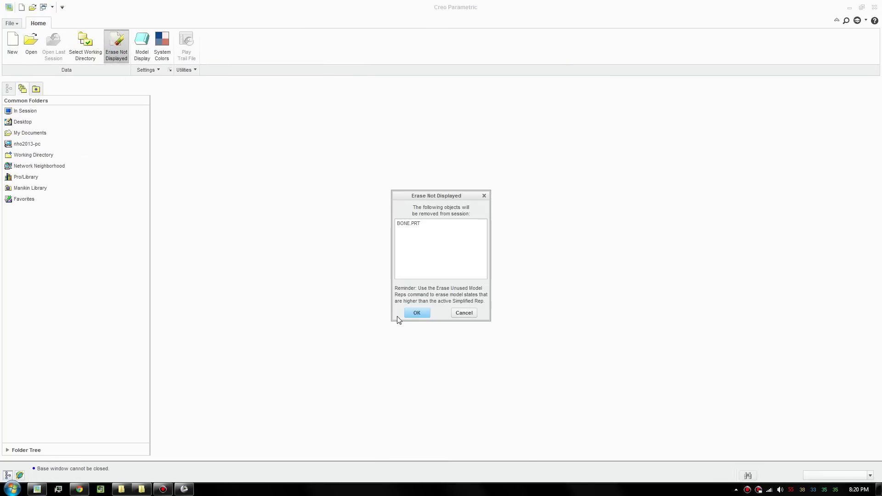
pyautogui.click(416, 313)
# Step: Import bone.stl from the Desktop as the part bone, showing All Files
pyautogui.click(36, 52)
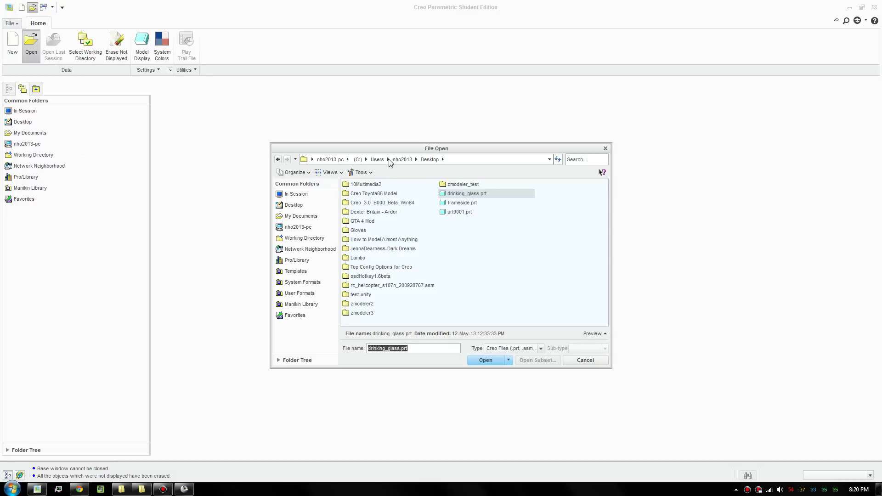
pyautogui.click(537, 349)
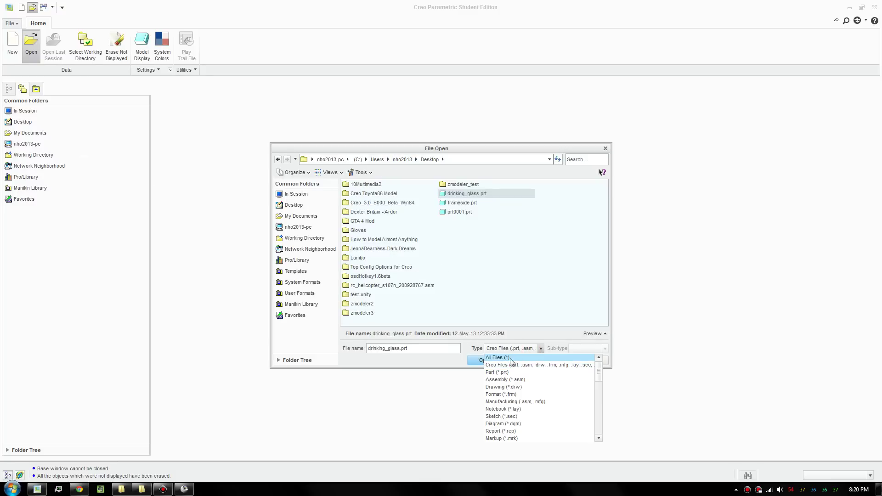
pyautogui.click(496, 358)
pyautogui.doubleClick(455, 203)
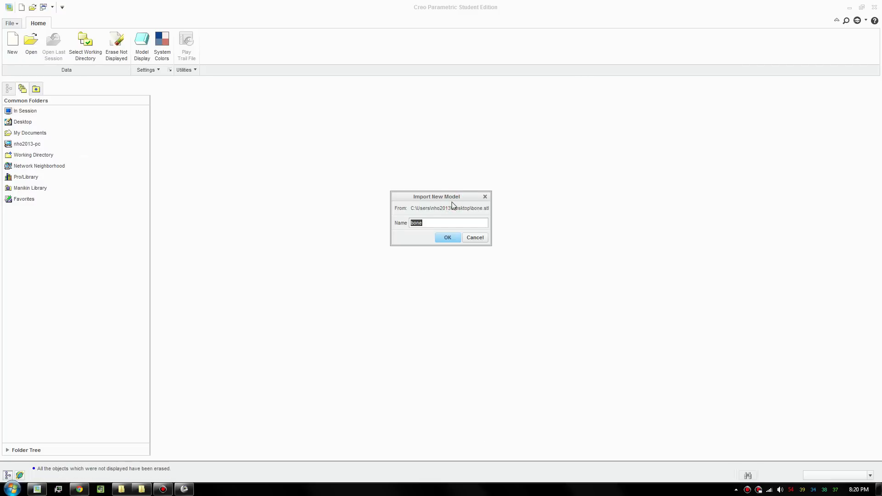
pyautogui.click(447, 238)
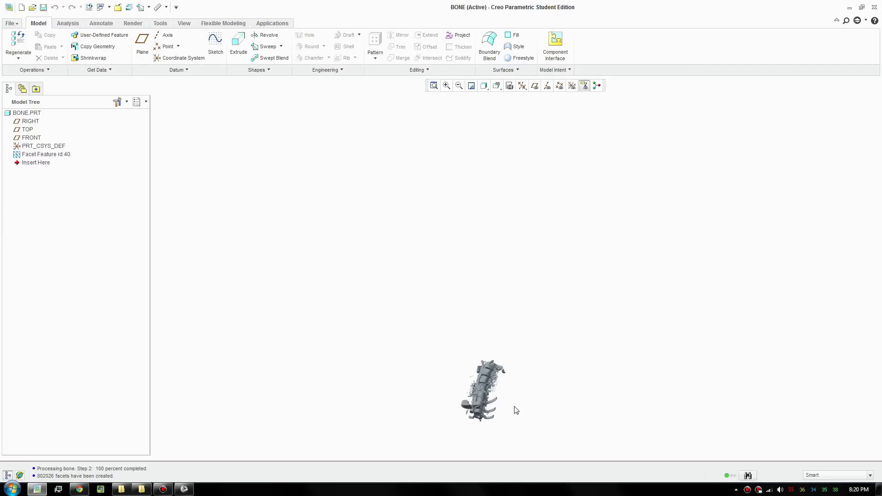
# Step: Zoom in and orbit the spine mesh to upright, front and angled views
pyautogui.scroll(-2, 489, 422)
pyautogui.scroll(-3, 474, 422)
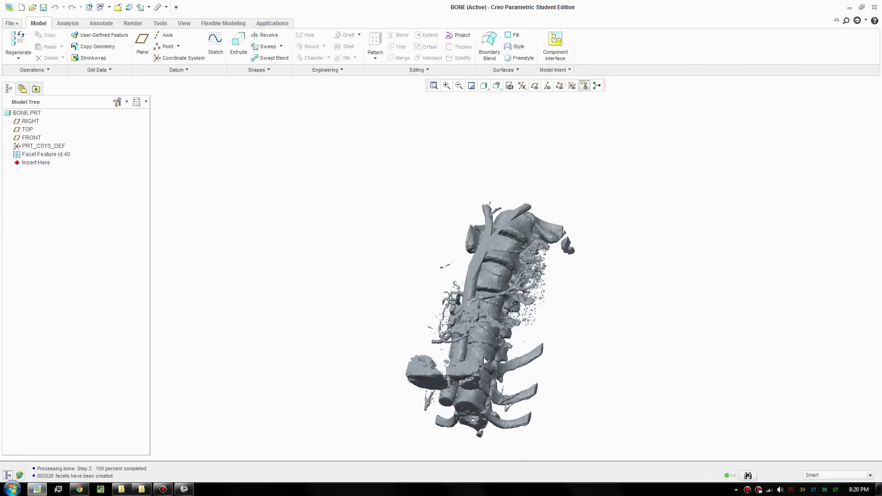
pyautogui.moveTo(478, 305); pyautogui.dragTo(437, 305, button='middle')
pyautogui.scroll(-2, 522, 340)
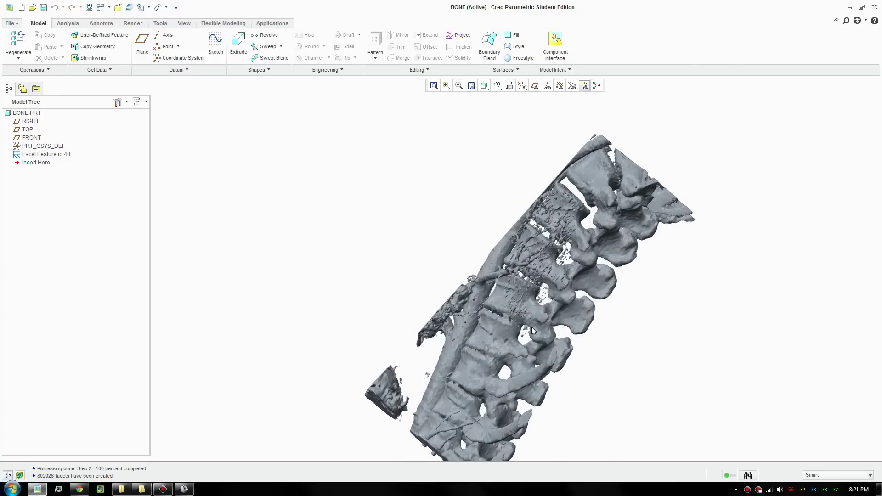
pyautogui.moveTo(522, 340); pyautogui.dragTo(453, 317, button='middle')
pyautogui.moveTo(531, 323)
pyautogui.mouseDown(button='middle')
pyautogui.moveTo(457, 307)
pyautogui.moveTo(499, 336)
pyautogui.moveTo(543, 309)
pyautogui.moveTo(488, 276)
pyautogui.moveTo(575, 285)
pyautogui.moveTo(601, 264)
pyautogui.moveTo(617, 227)
pyautogui.moveTo(570, 280)
pyautogui.moveTo(555, 282)
pyautogui.mouseUp(button='middle')
pyautogui.scroll(-2, 505, 355)
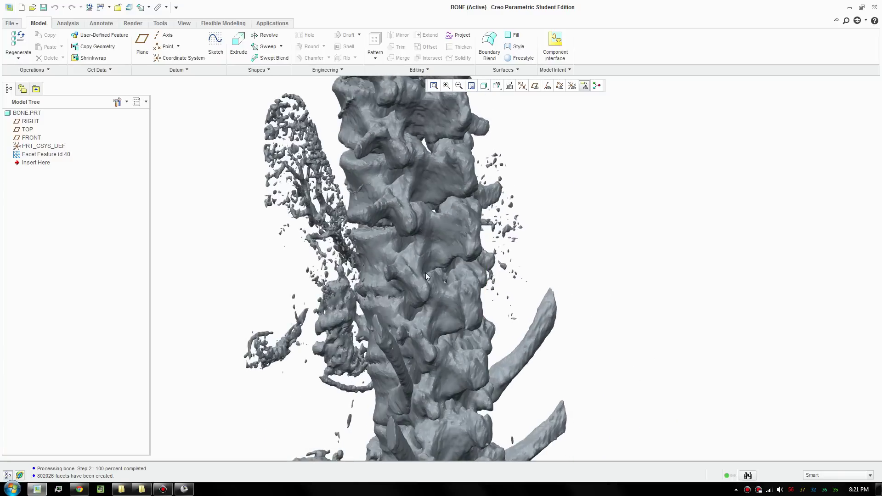
pyautogui.moveTo(426, 273)
pyautogui.mouseDown(button='middle')
pyautogui.moveTo(564, 250)
pyautogui.moveTo(415, 261)
pyautogui.mouseUp(button='middle')
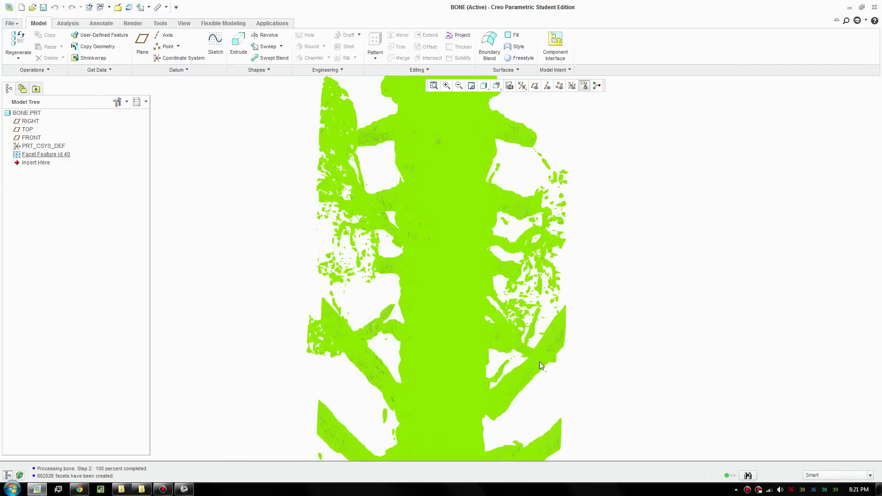
pyautogui.moveTo(679, 379)
pyautogui.mouseDown(button='middle')
pyautogui.moveTo(529, 304)
pyautogui.moveTo(543, 287)
pyautogui.mouseUp(button='middle')
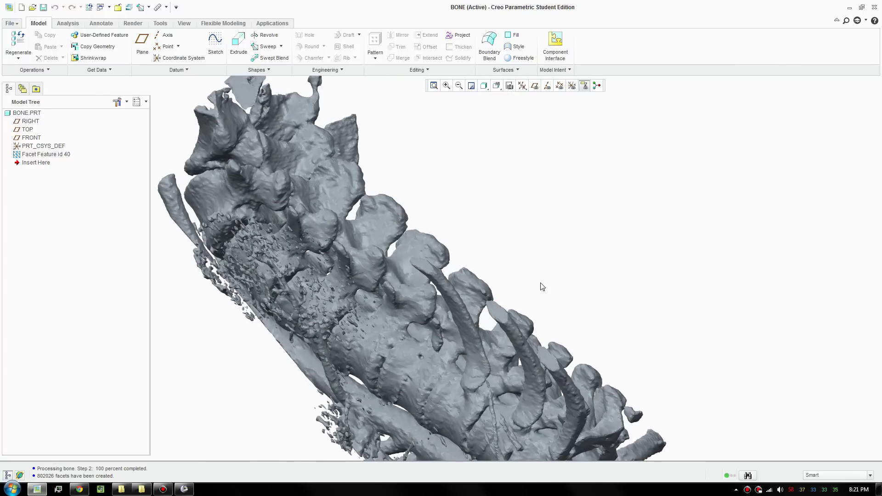